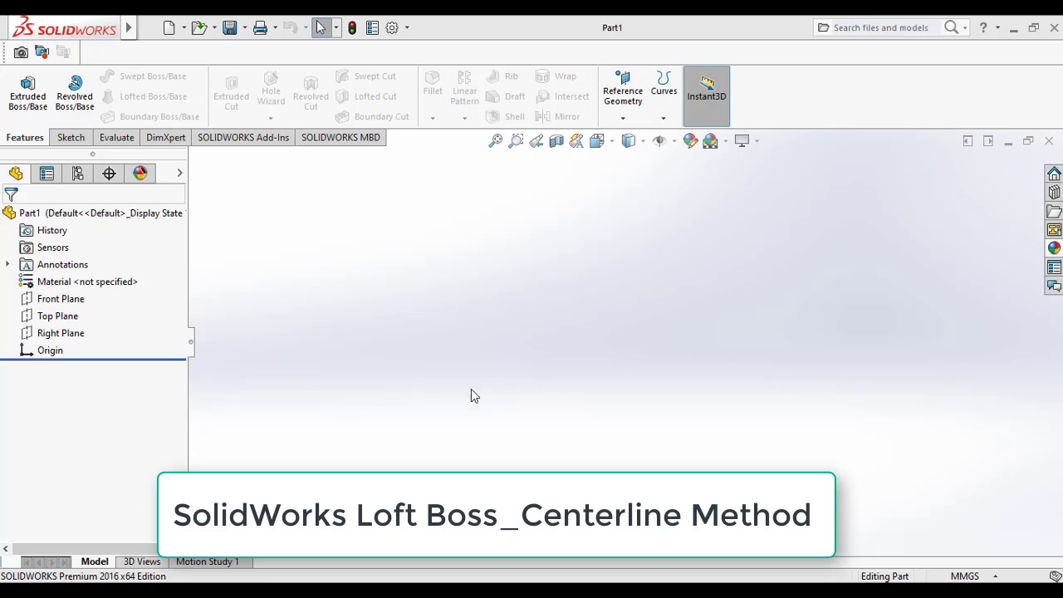
# Select the Top Plane in the feature tree as the first profile's sketch plane
pyautogui.click(70, 320)
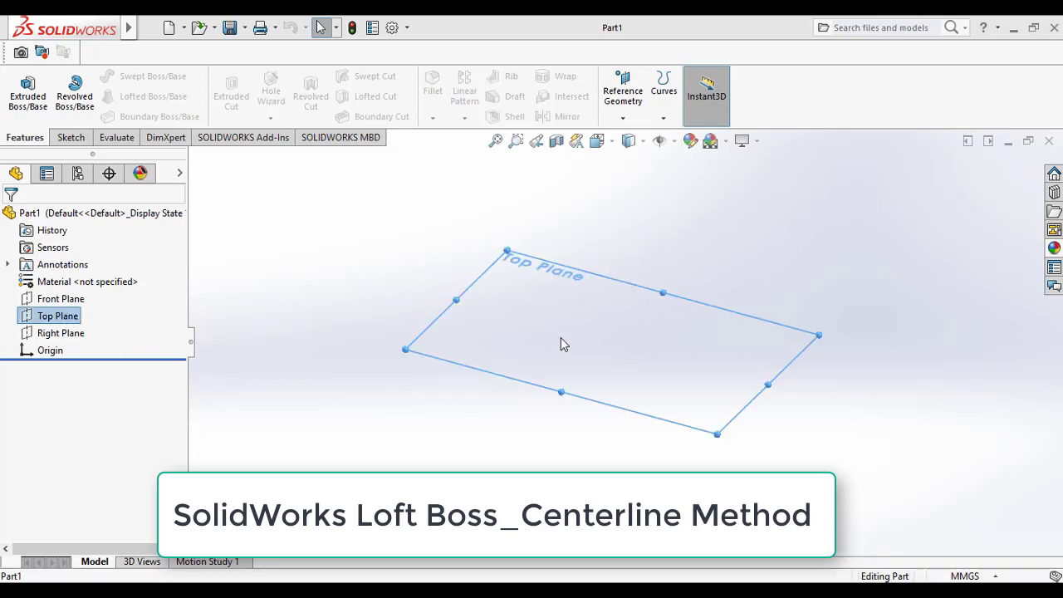
# Draw a center rectangle about 128 by 90 mm on the origin on the Top Plane
pyautogui.rightClick(583, 328)
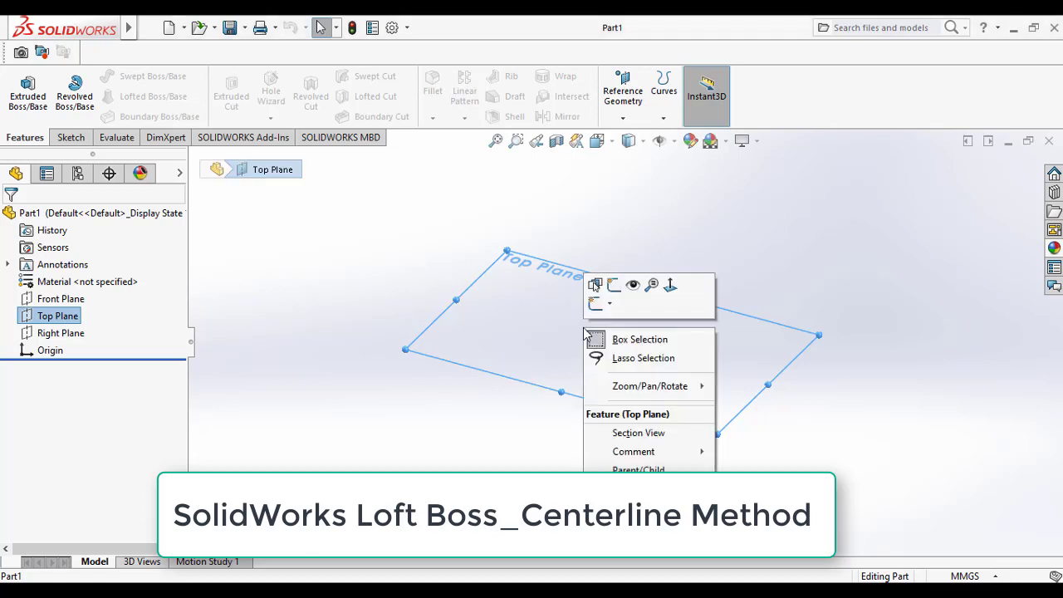
pyautogui.click(670, 286)
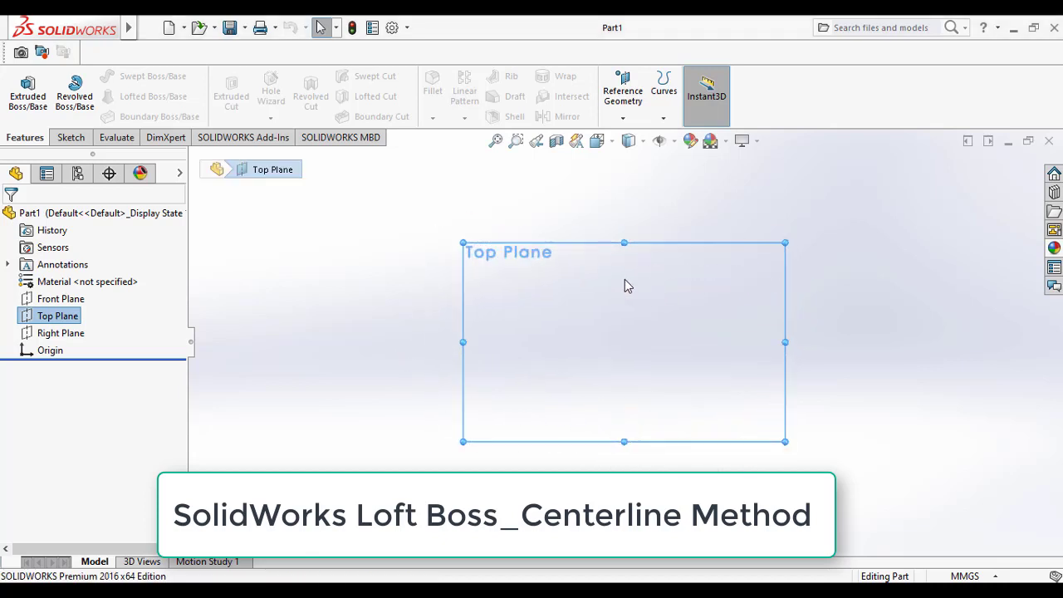
pyautogui.click(68, 139)
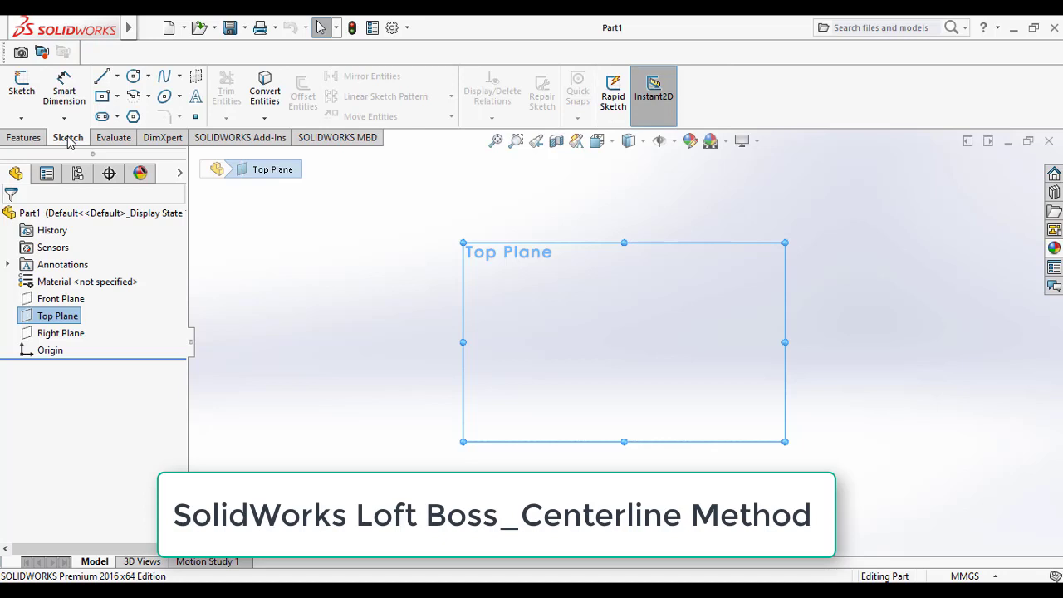
pyautogui.click(102, 96)
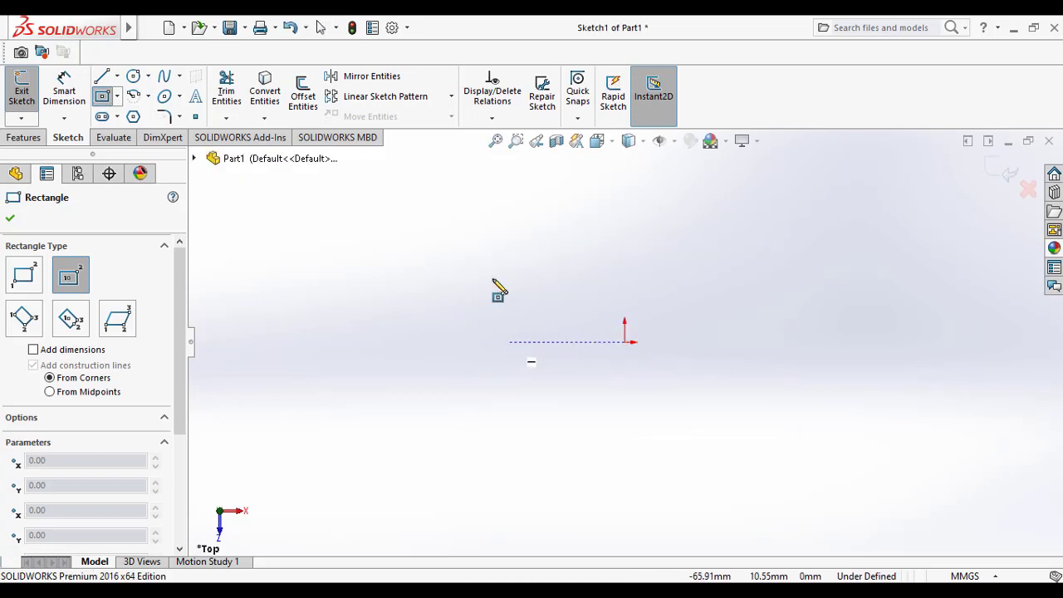
pyautogui.click(625, 341)
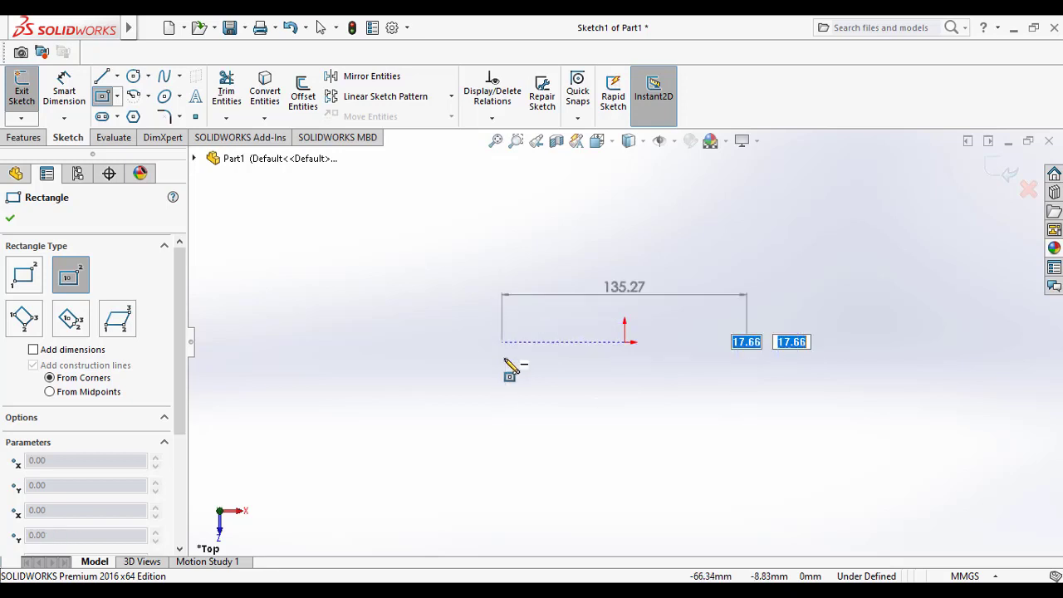
pyautogui.click(493, 419)
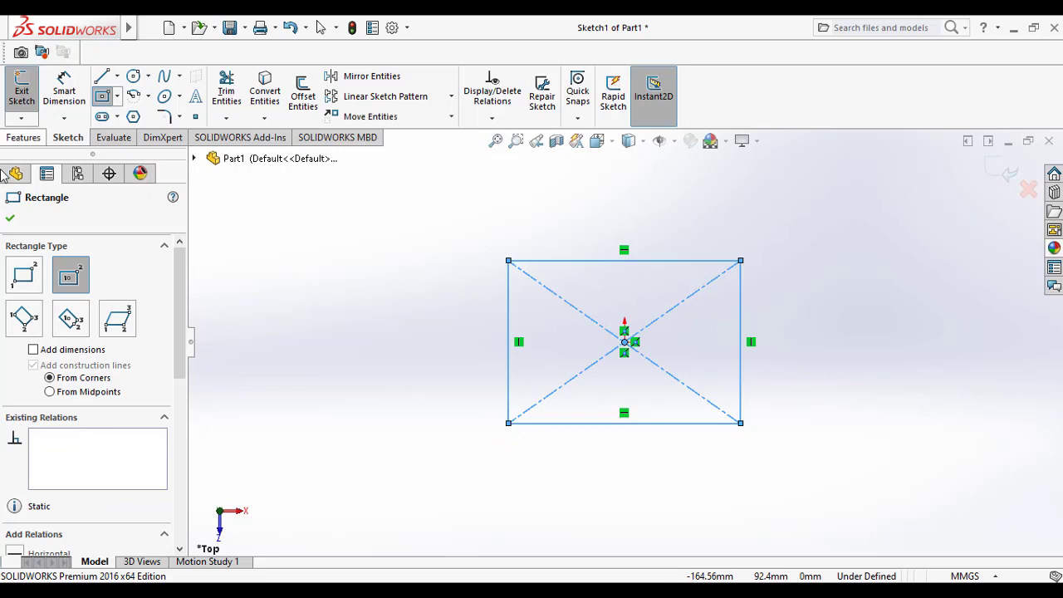
pyautogui.click(10, 218)
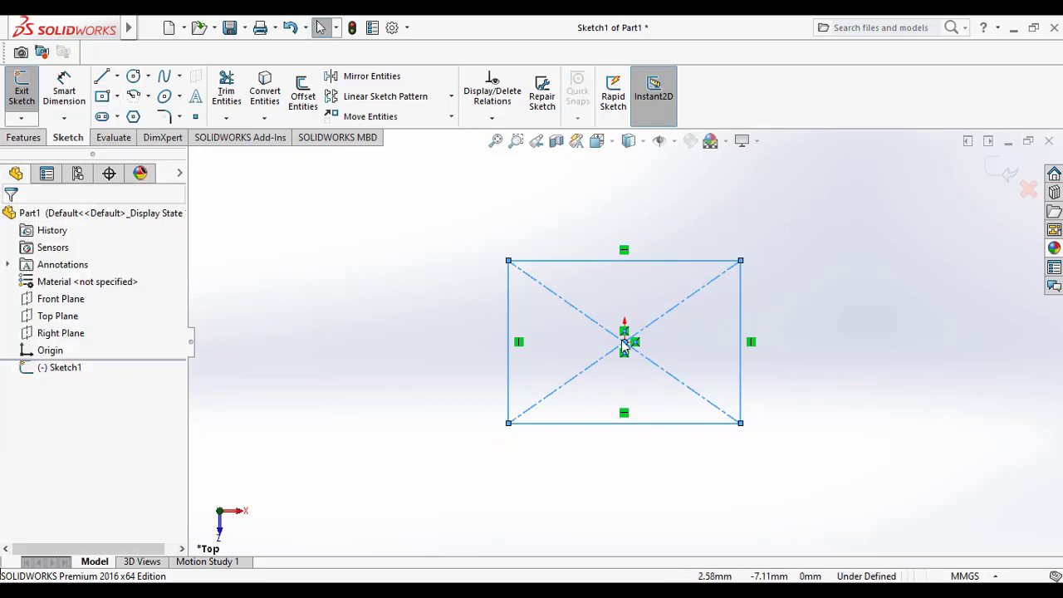
# Switch to a trimetric view, select the Right Plane, and exit Sketch1
pyautogui.press('z')
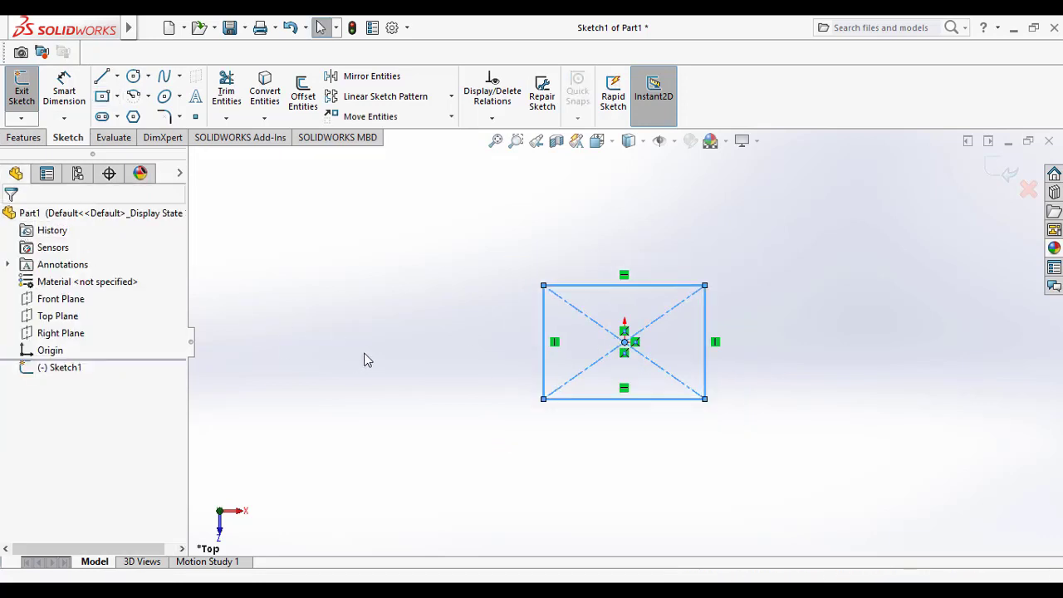
pyautogui.click(606, 142)
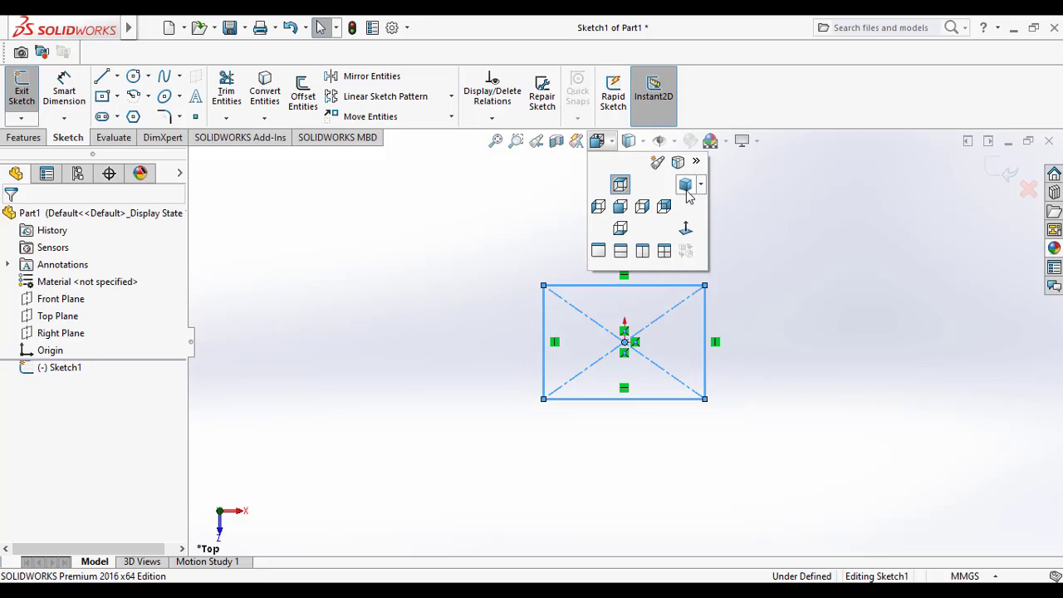
pyautogui.click(686, 187)
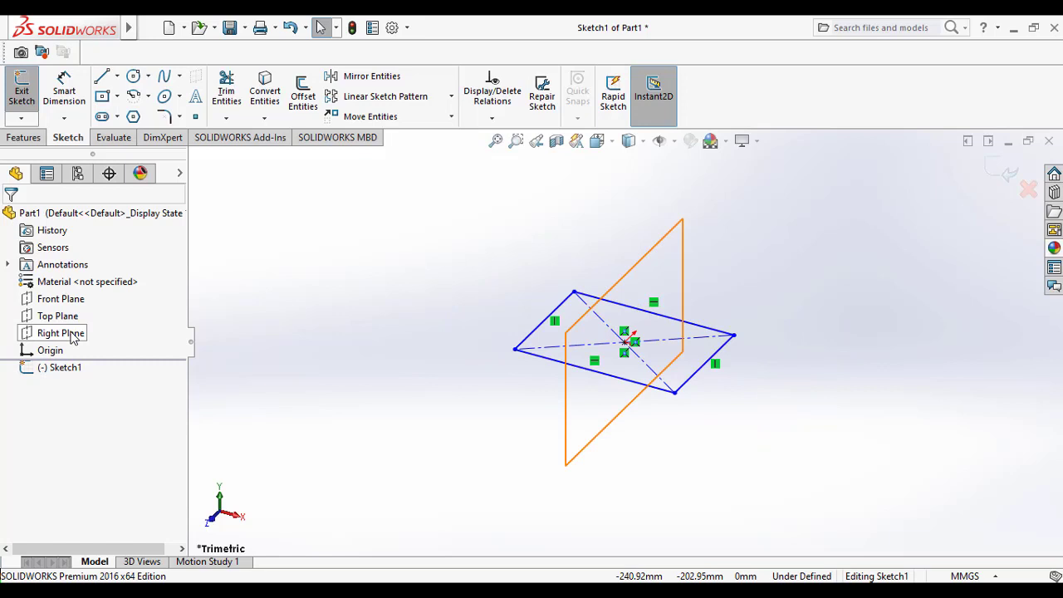
pyautogui.click(73, 335)
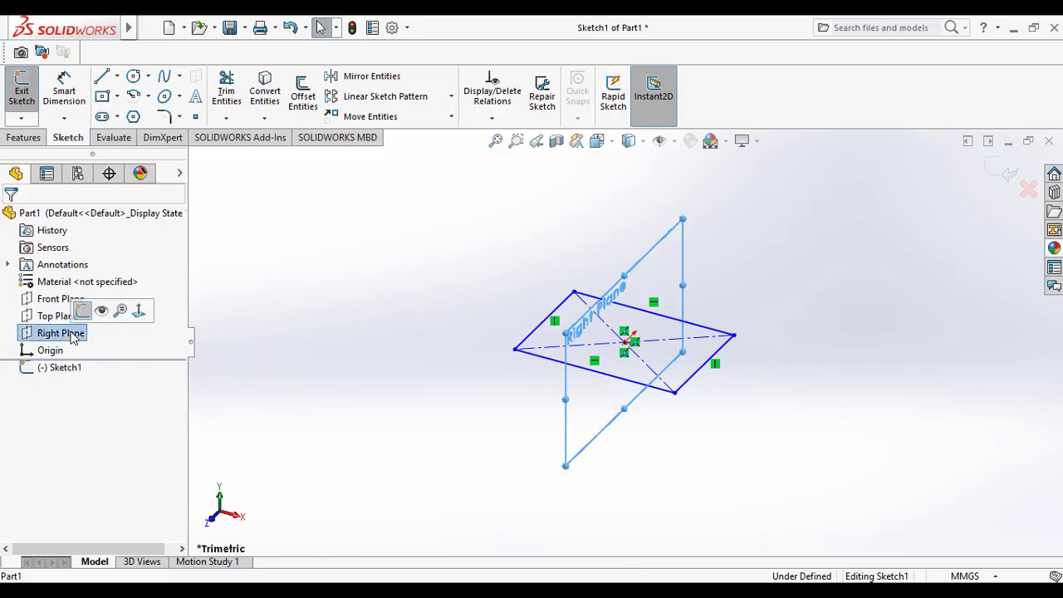
pyautogui.rightClick(656, 281)
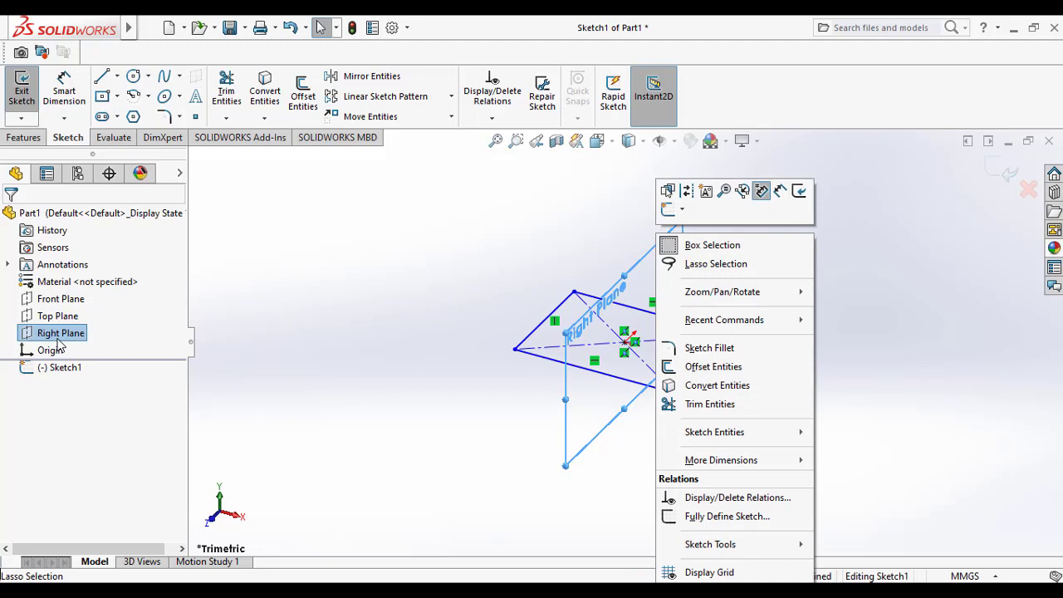
pyautogui.click(23, 107)
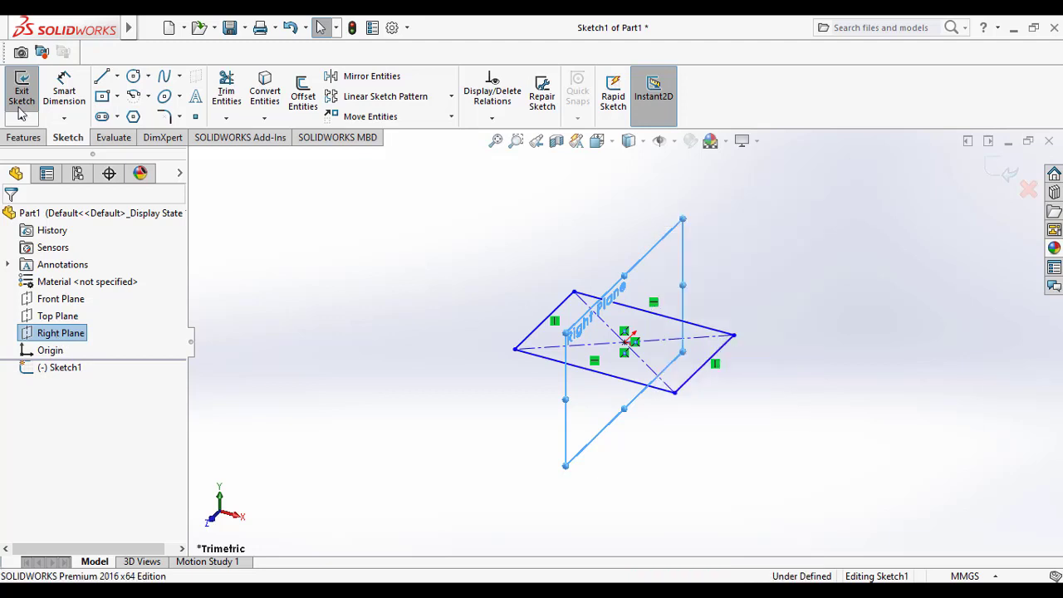
pyautogui.rightClick(69, 341)
# Turn the view to face the Right Plane head-on
pyautogui.click(135, 314)
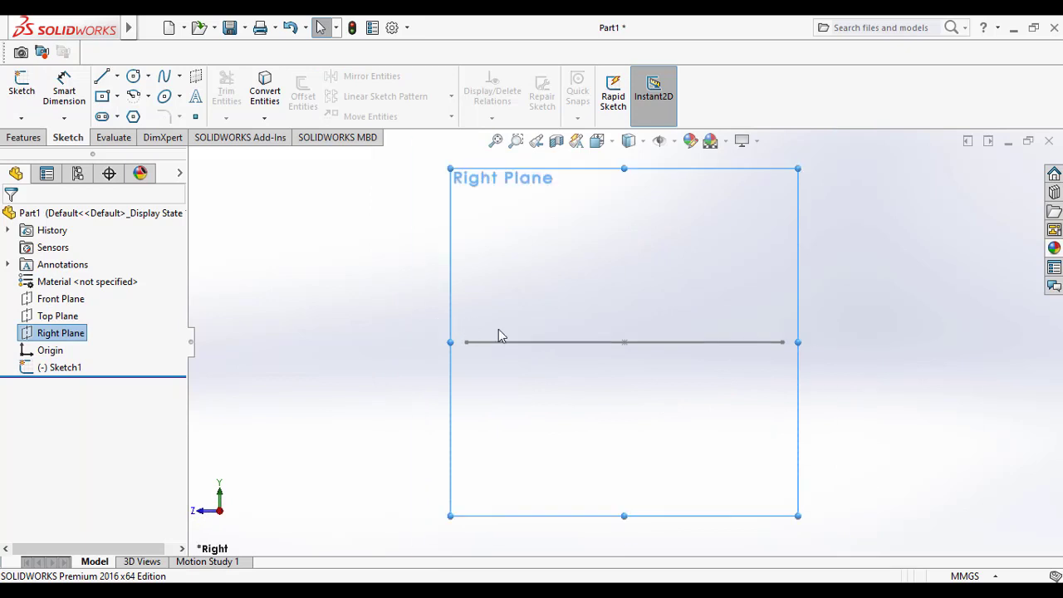
pyautogui.moveTo(498, 335); pyautogui.dragTo(622, 375, button='middle')
pyautogui.rightClick(79, 342)
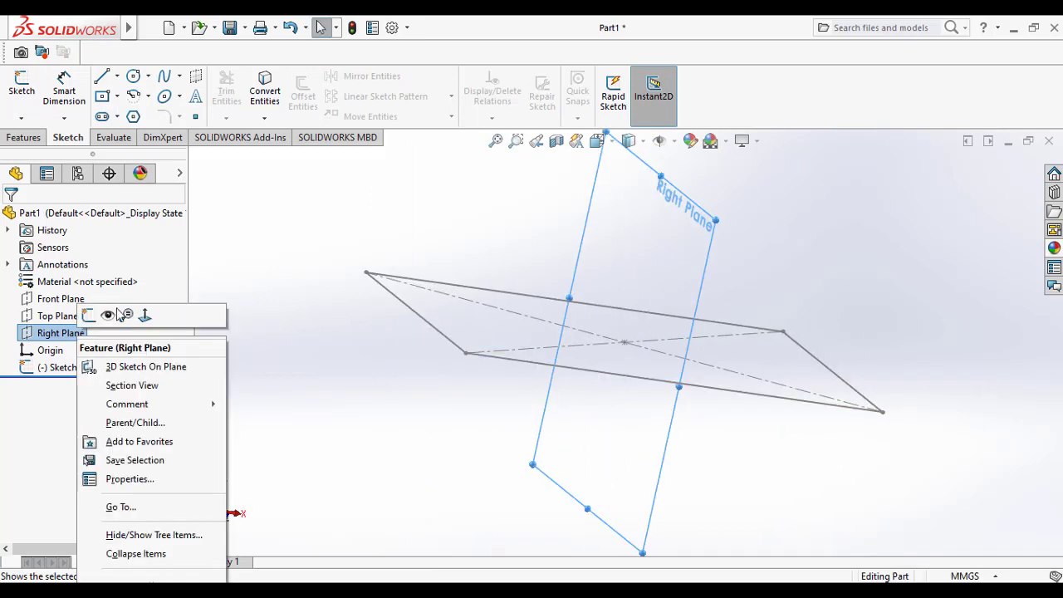
pyautogui.click(143, 313)
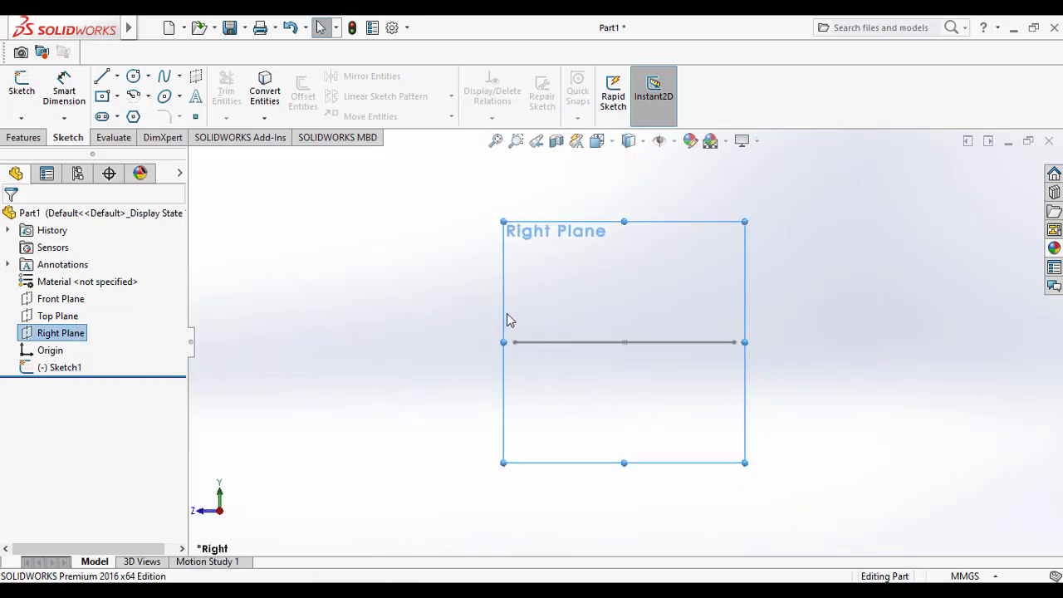
# Draw a spline from the origin straight up, then curving over to the upper left
pyautogui.click(164, 79)
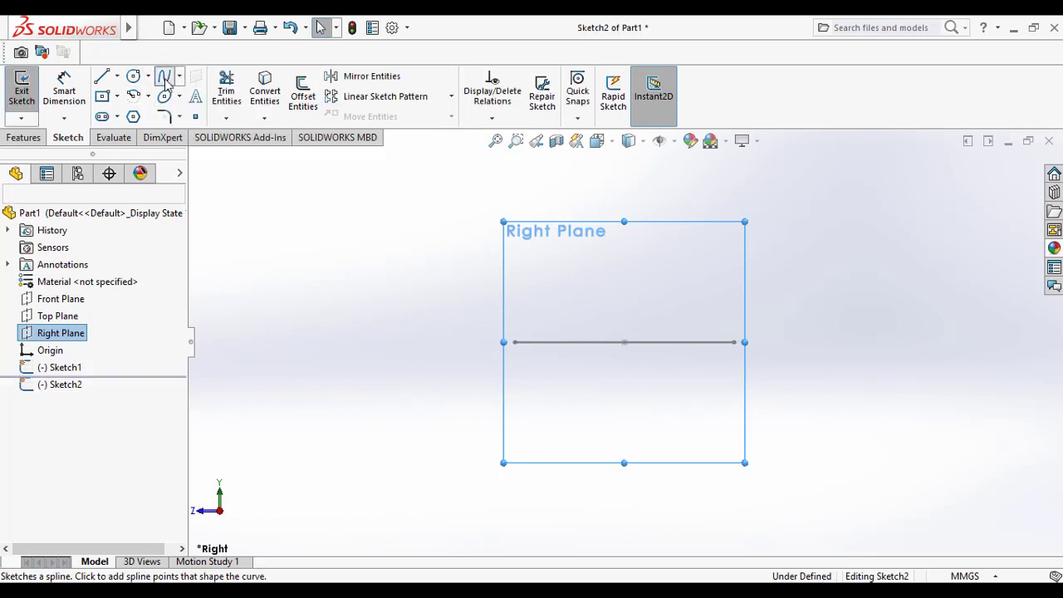
pyautogui.click(624, 342)
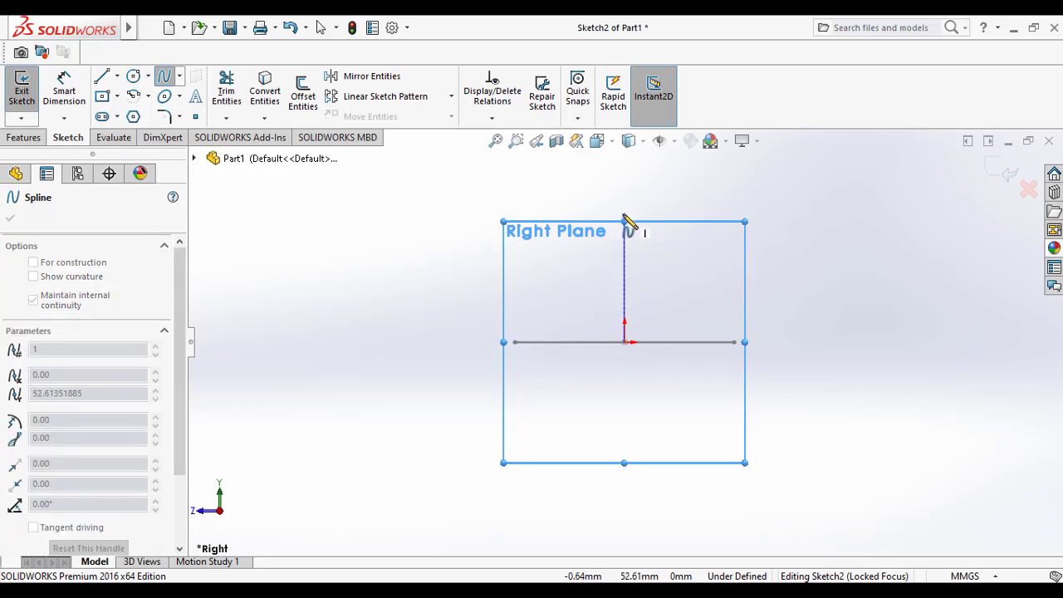
pyautogui.click(624, 234)
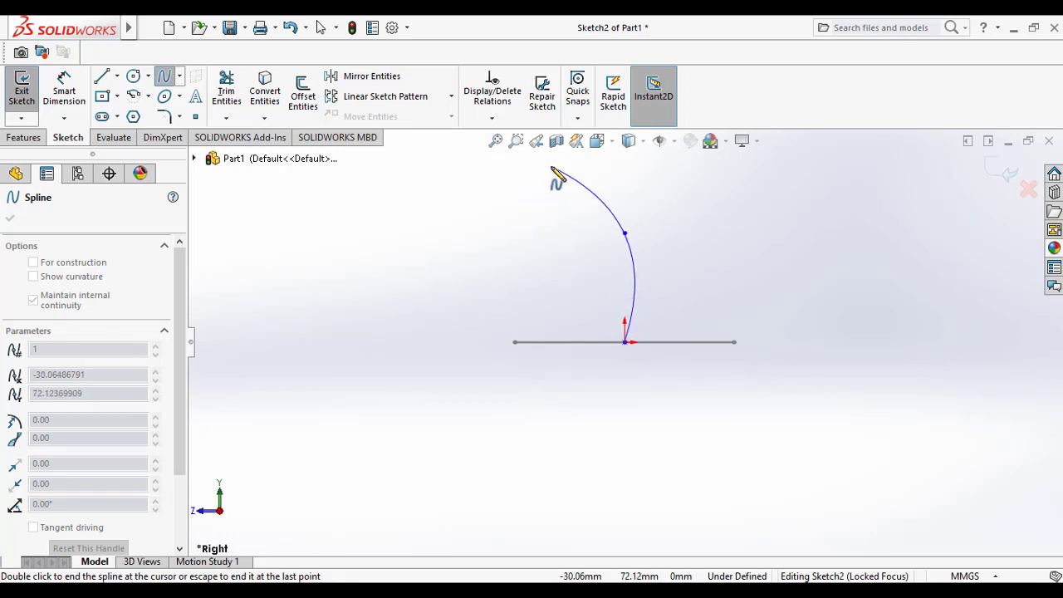
pyautogui.press('z')
pyautogui.press('z')
pyautogui.press('z')
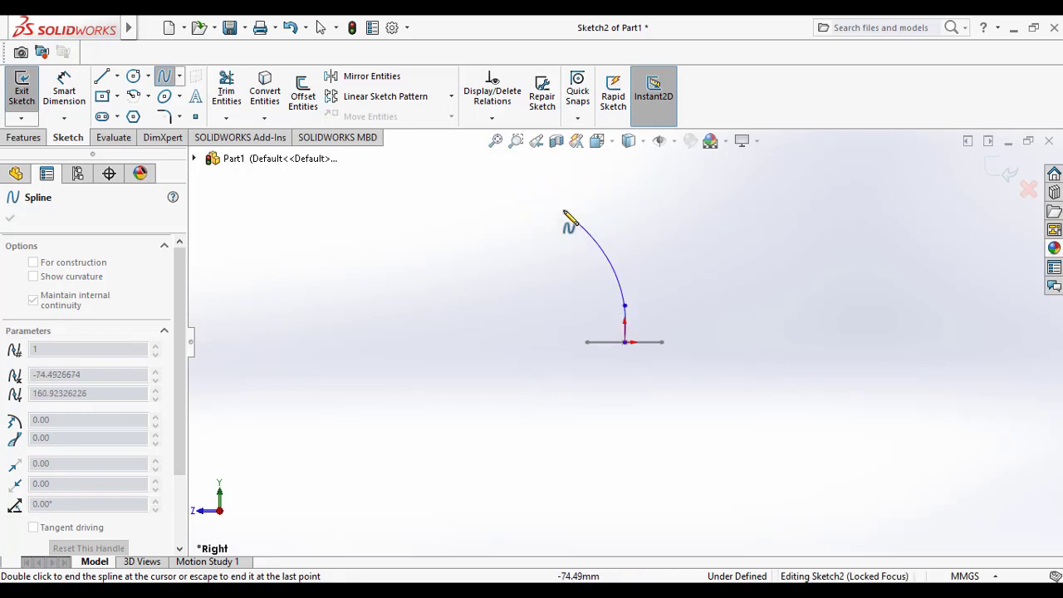
pyautogui.click(573, 204)
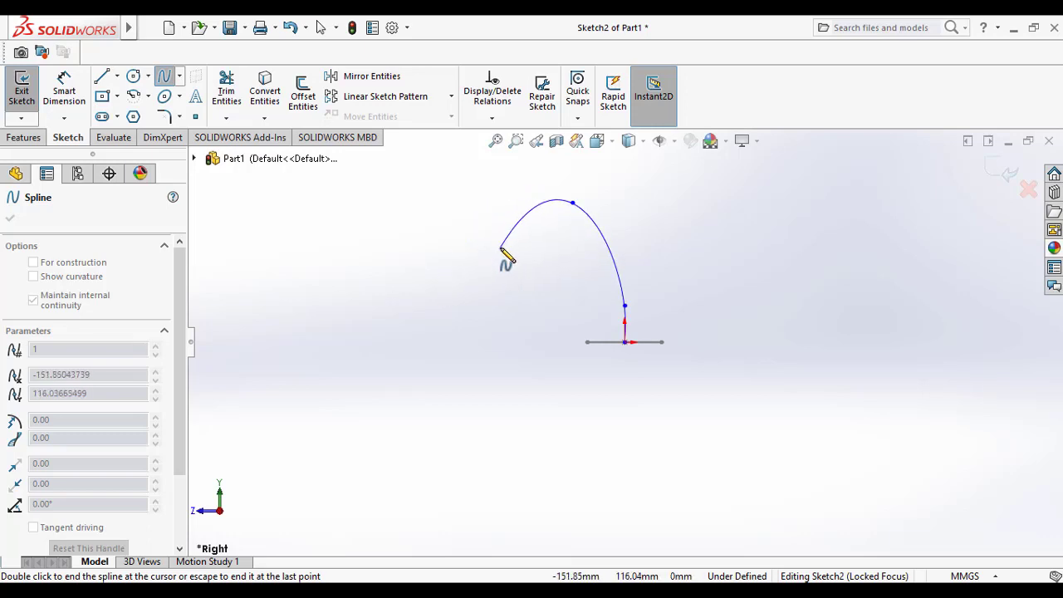
pyautogui.press('Escape')
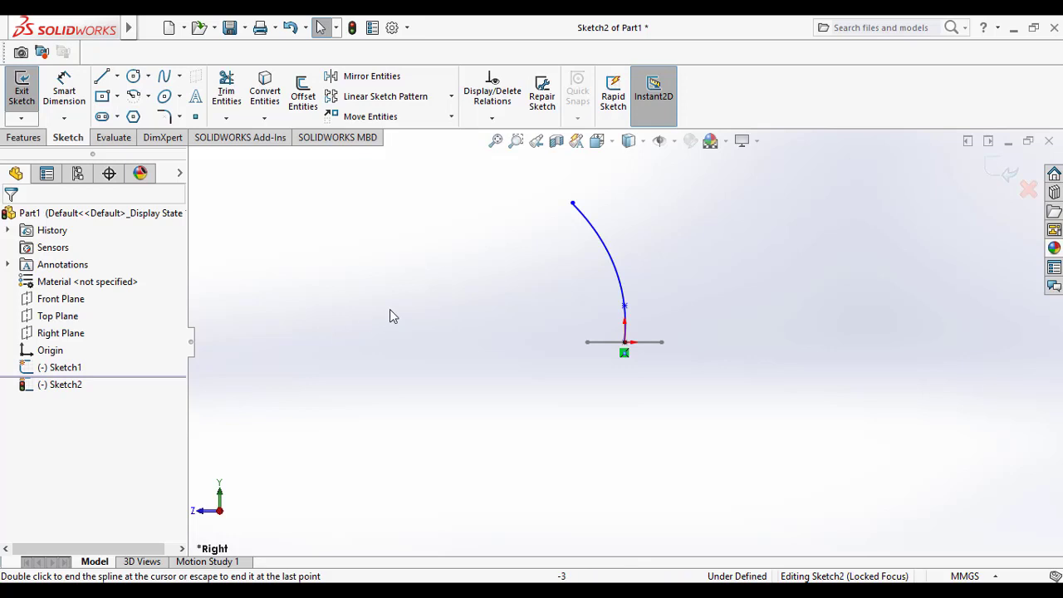
# Drag the spline points so it rises vertically before bending left, then exit Sketch2
pyautogui.click(621, 268)
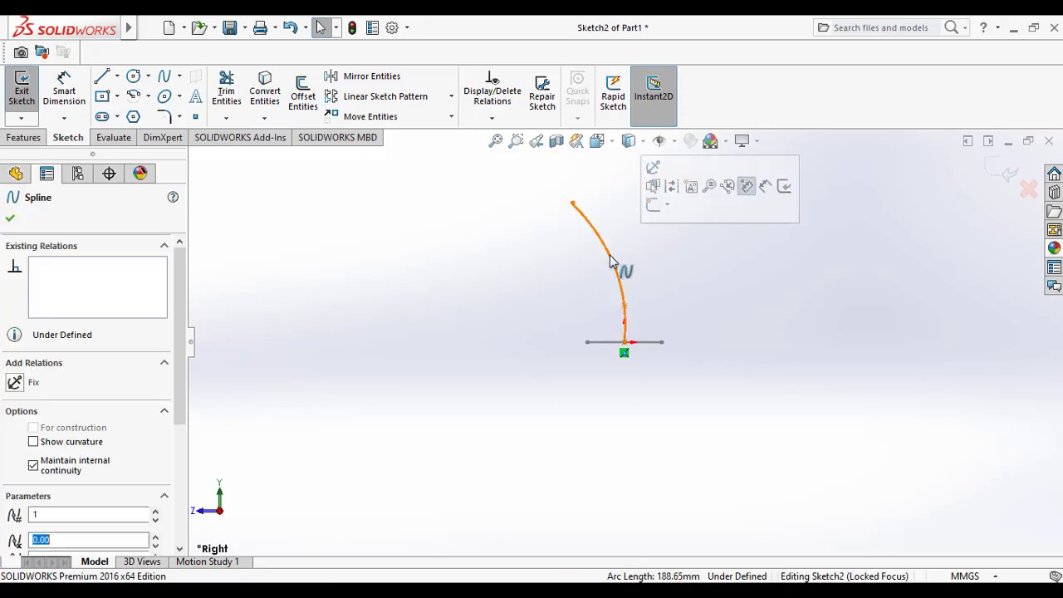
pyautogui.moveTo(596, 230); pyautogui.dragTo(618, 214)
pyautogui.moveTo(628, 279)
pyautogui.mouseDown()
pyautogui.moveTo(628, 302)
pyautogui.moveTo(625, 289)
pyautogui.mouseUp()
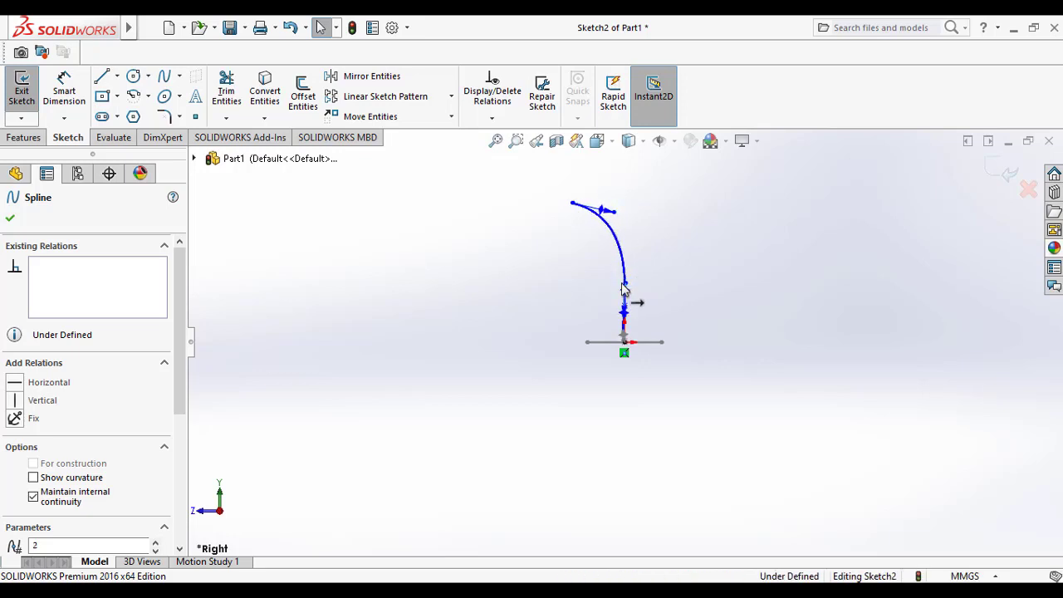
pyautogui.click(567, 285)
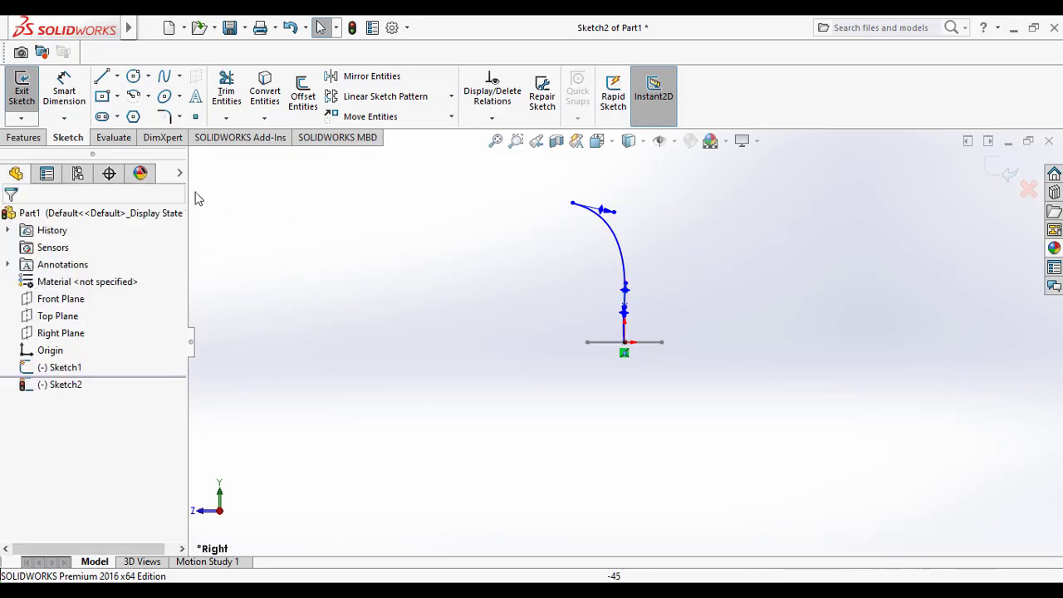
pyautogui.click(25, 96)
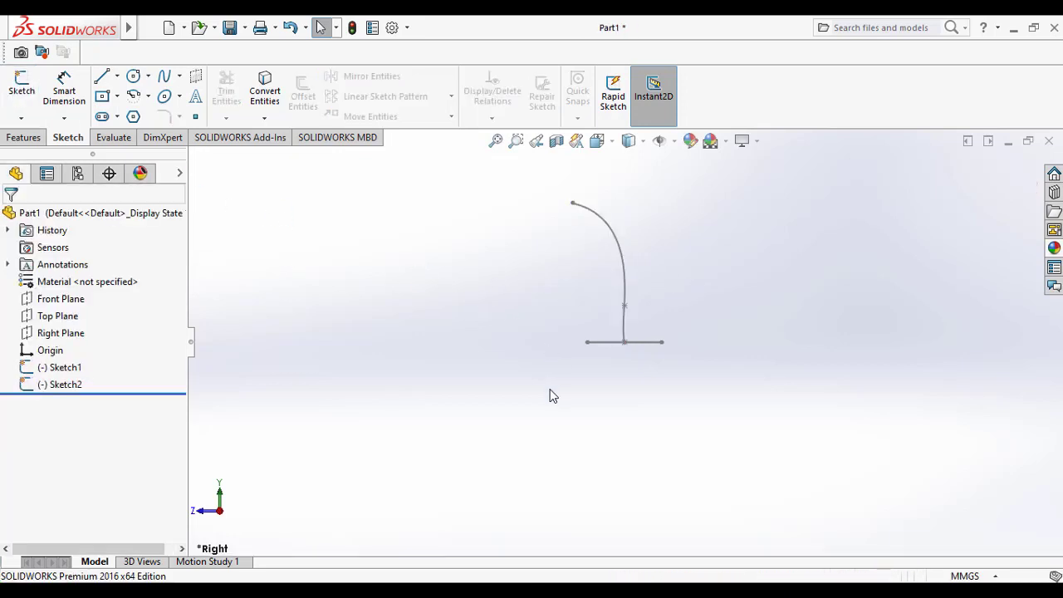
# Define a reference plane perpendicular to Spline1 through its top endpoint
pyautogui.moveTo(690, 323)
pyautogui.mouseDown(button='middle')
pyautogui.moveTo(662, 330)
pyautogui.moveTo(622, 370)
pyautogui.moveTo(646, 349)
pyautogui.moveTo(545, 264)
pyautogui.mouseUp(button='middle')
pyautogui.doubleClick(545, 276)
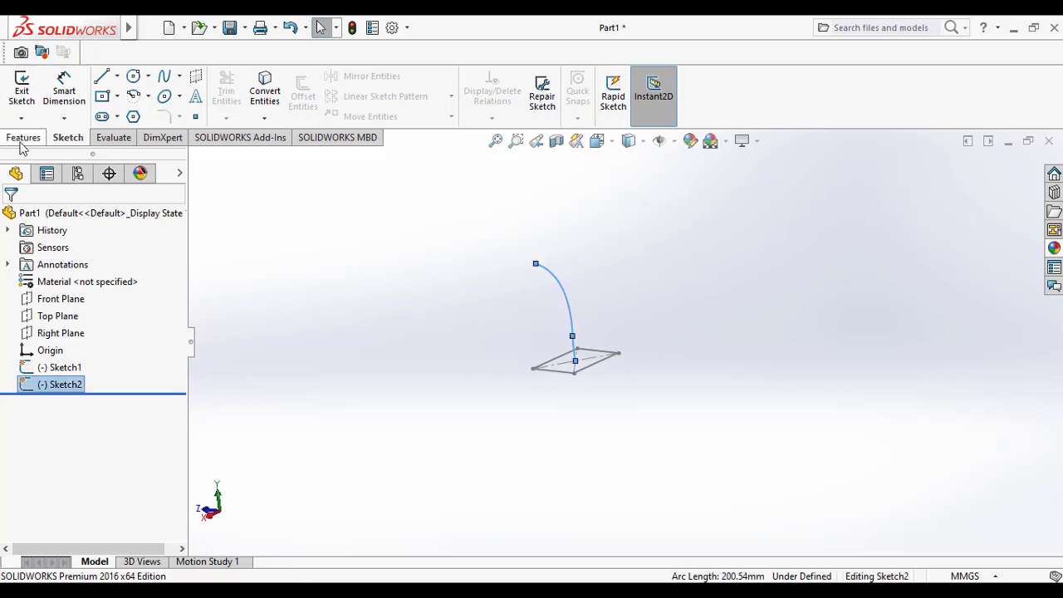
pyautogui.click(25, 138)
pyautogui.click(623, 119)
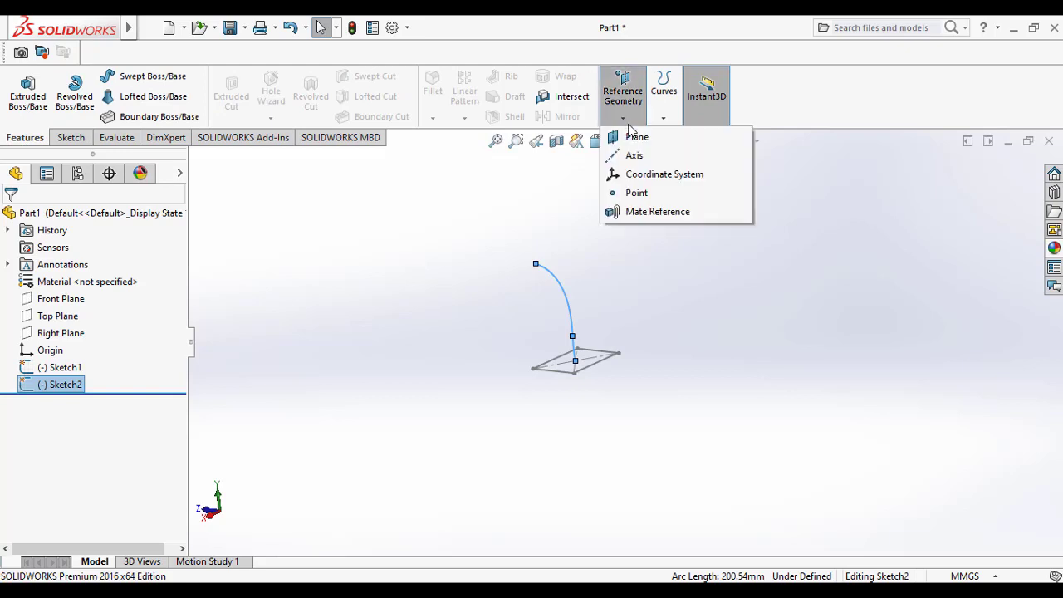
pyautogui.click(635, 136)
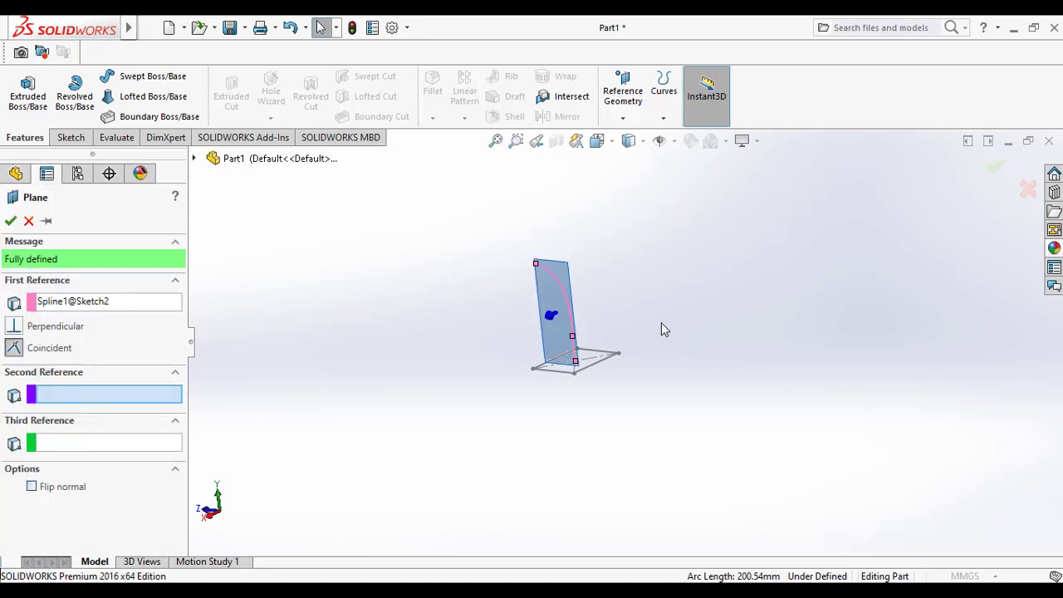
pyautogui.moveTo(615, 349); pyautogui.dragTo(480, 428, button='middle')
pyautogui.scroll(-3, 523, 318)
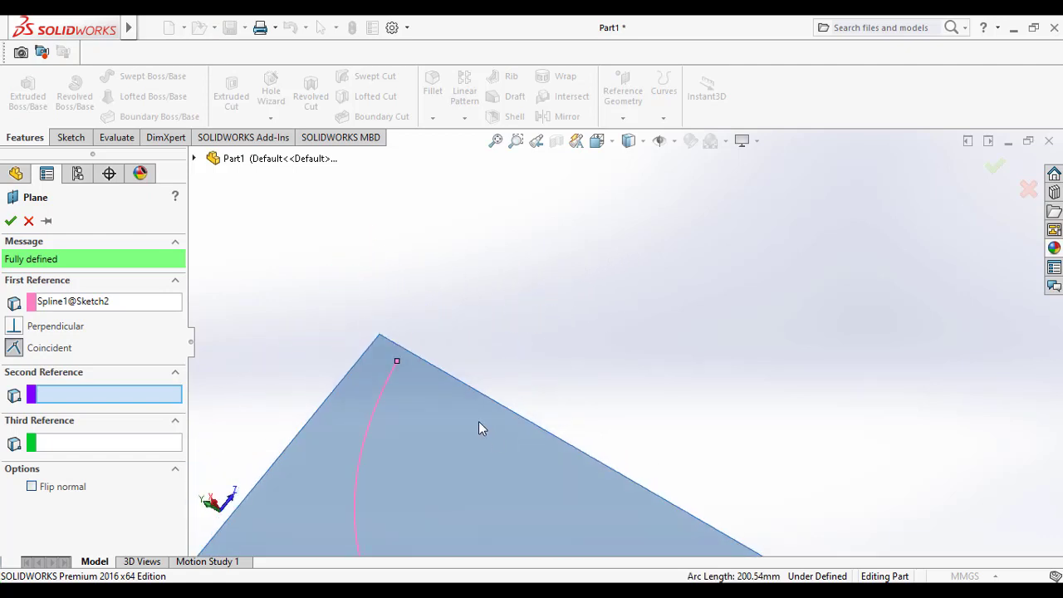
pyautogui.click(397, 365)
pyautogui.scroll(2, 565, 370)
pyautogui.moveTo(606, 378); pyautogui.dragTo(787, 262, button='middle')
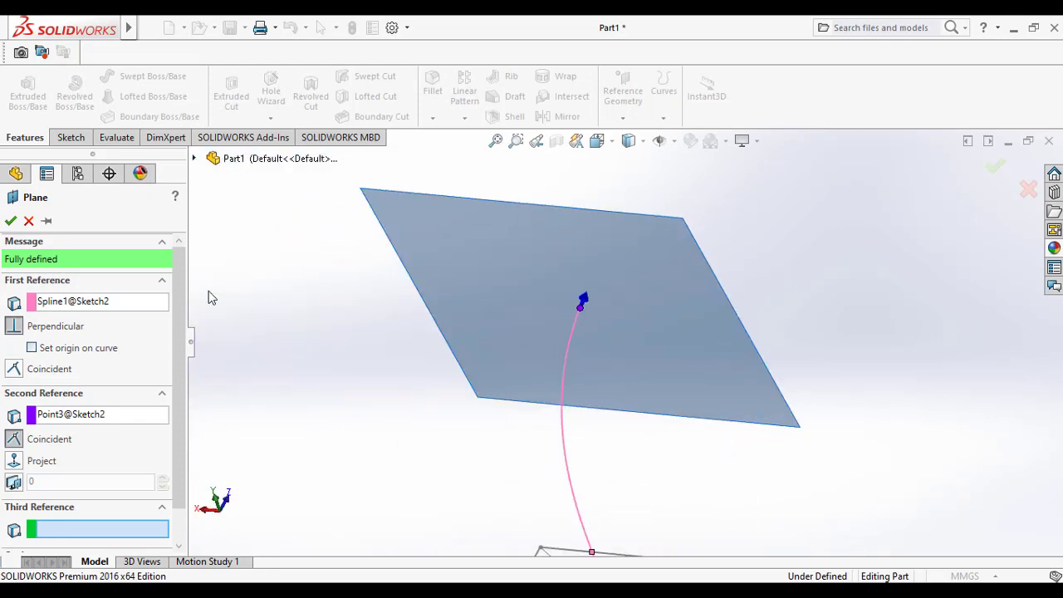
# Confirm Plane1, fit the model in trimetric view, then face Plane1 head-on
pyautogui.click(10, 220)
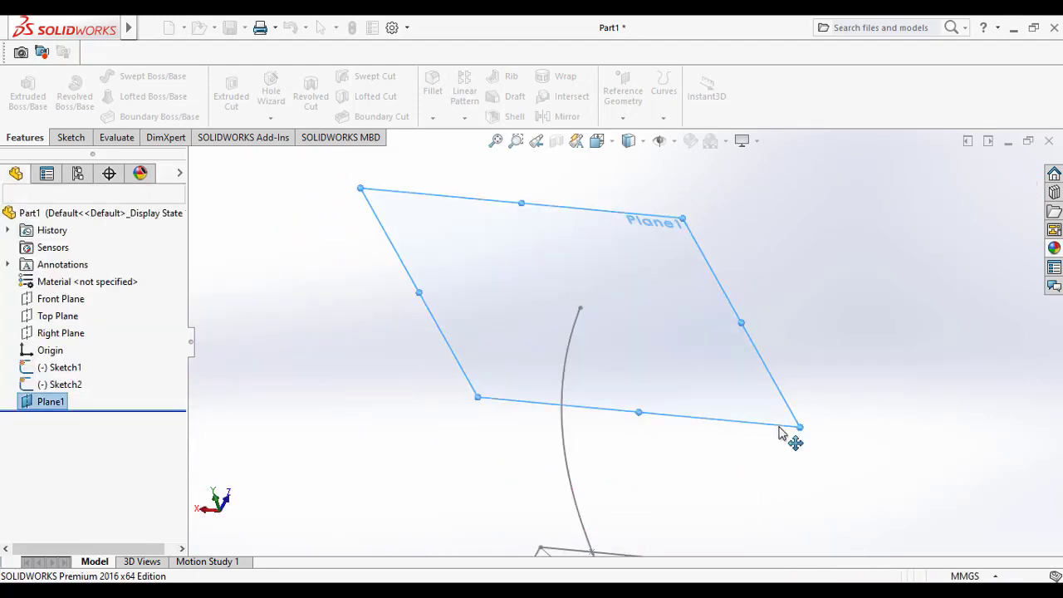
pyautogui.press('f')
pyautogui.click(597, 141)
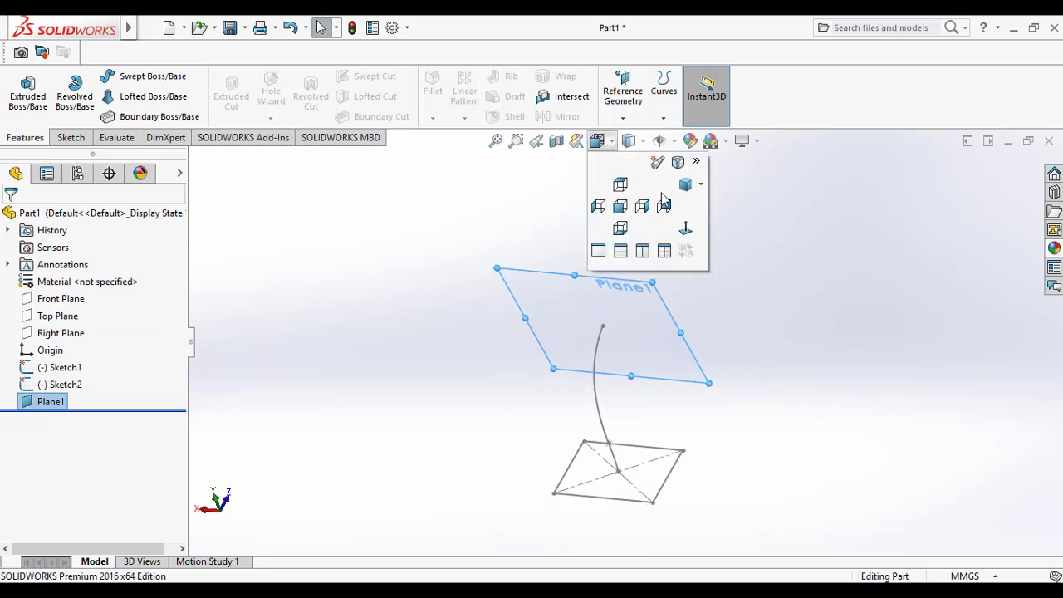
pyautogui.click(686, 186)
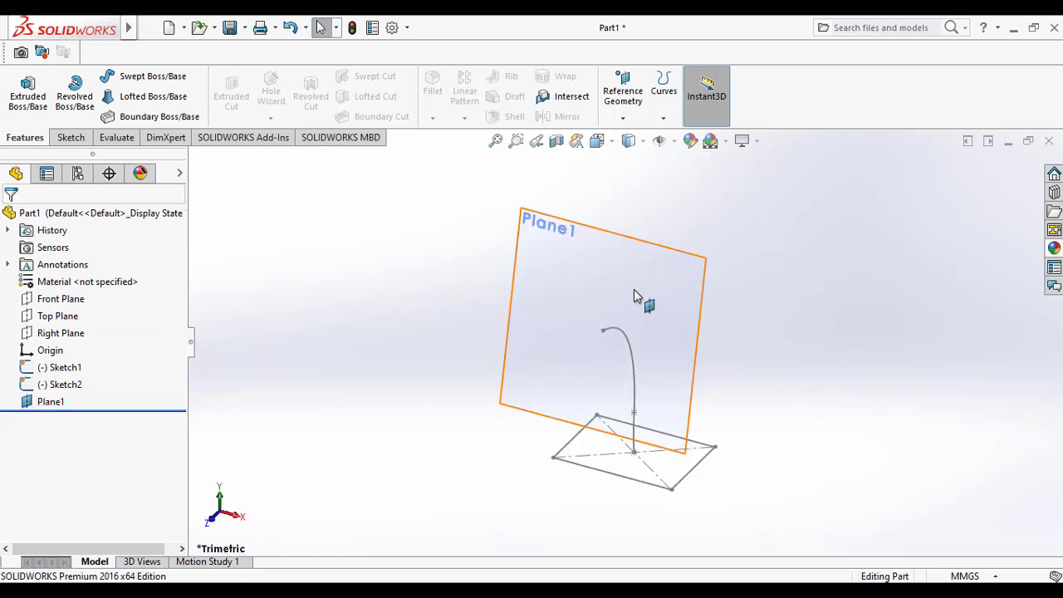
pyautogui.rightClick(634, 289)
pyautogui.click(721, 244)
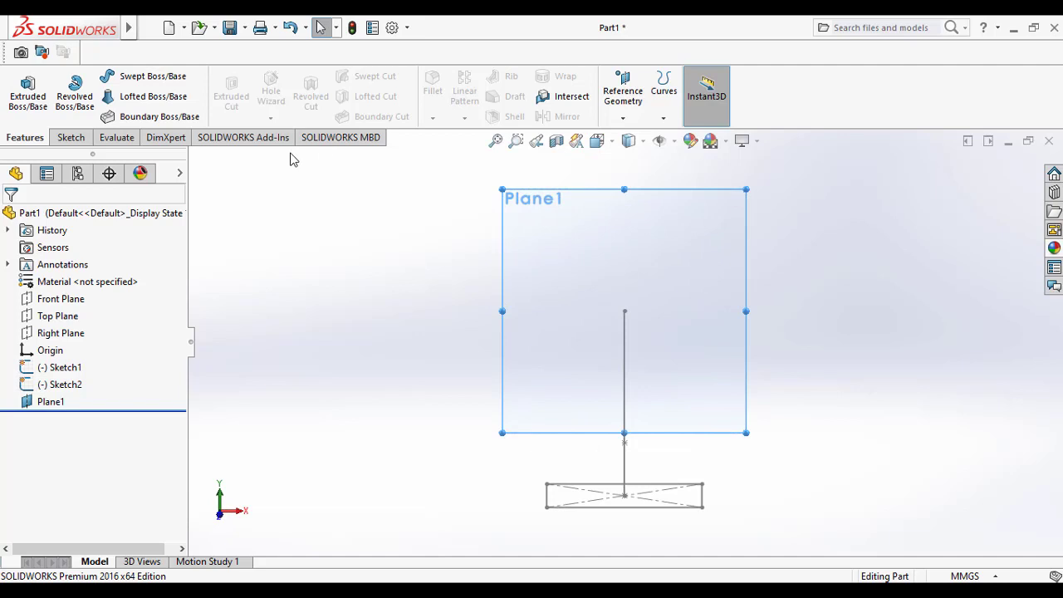
pyautogui.click(71, 138)
# Sketch a smaller center rectangle, about 104 by 65 mm, on Plane1 and close Sketch3
pyautogui.click(104, 97)
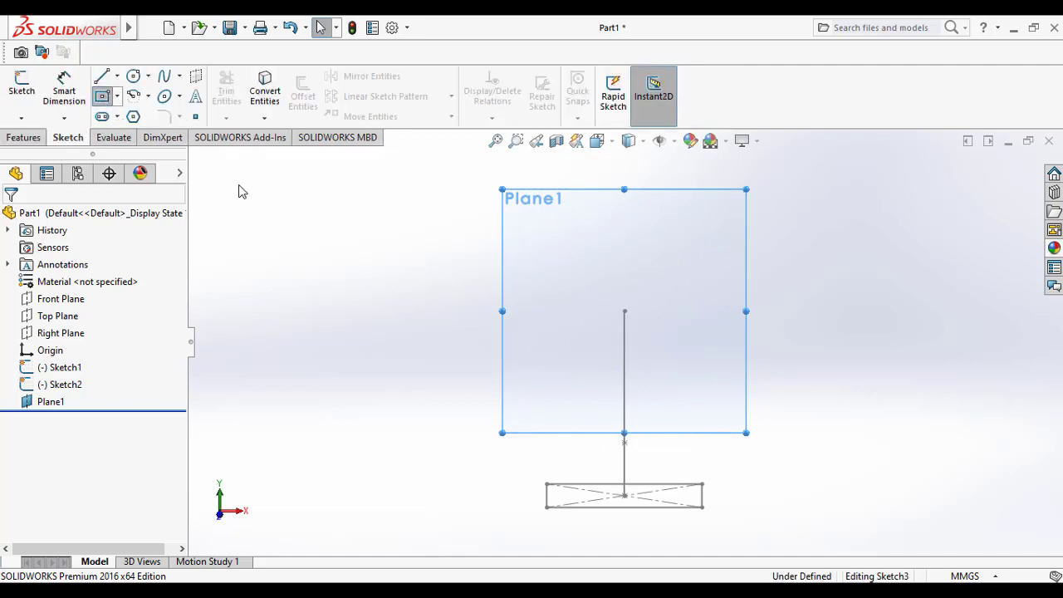
pyautogui.click(624, 311)
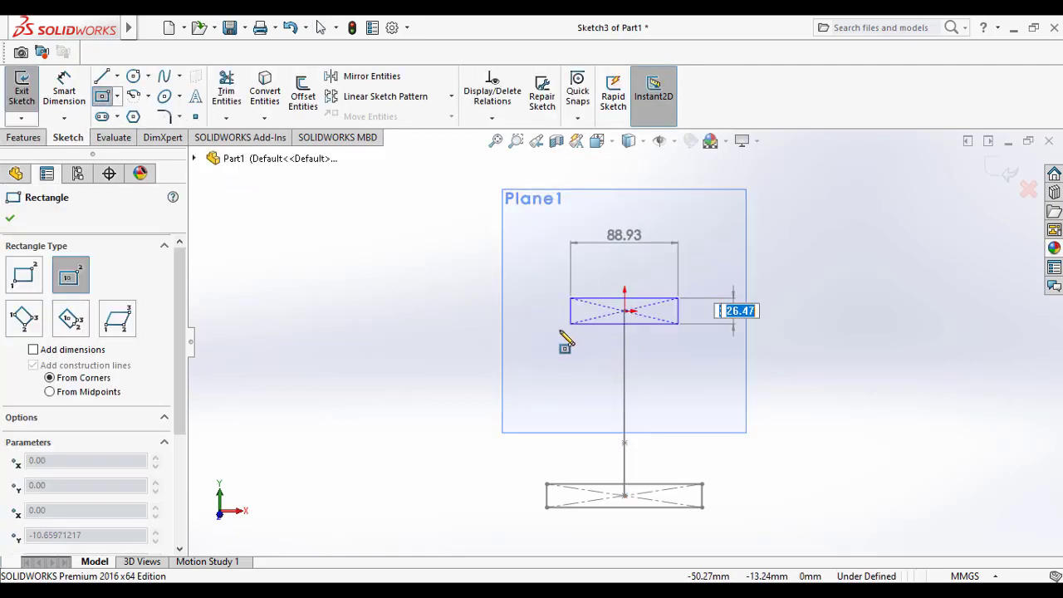
pyautogui.click(535, 378)
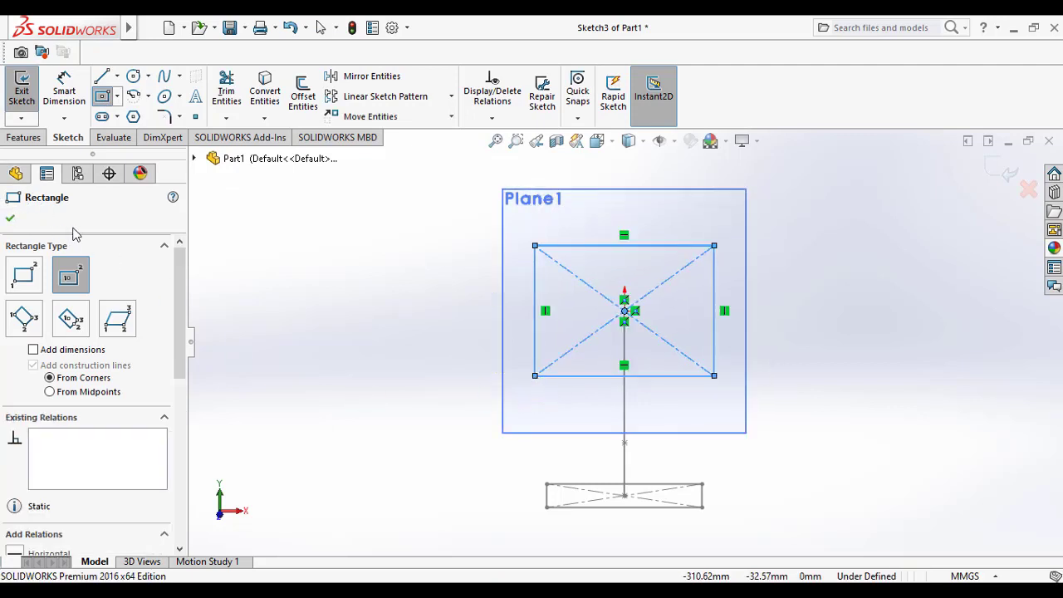
pyautogui.hotkey('ctrl', 'z')
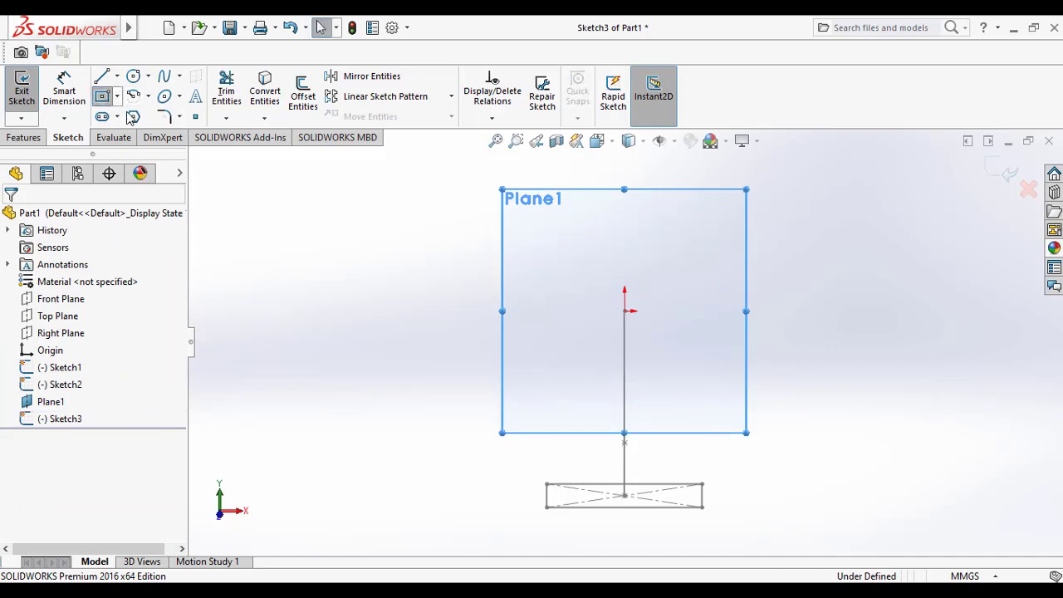
pyautogui.click(104, 97)
pyautogui.click(624, 312)
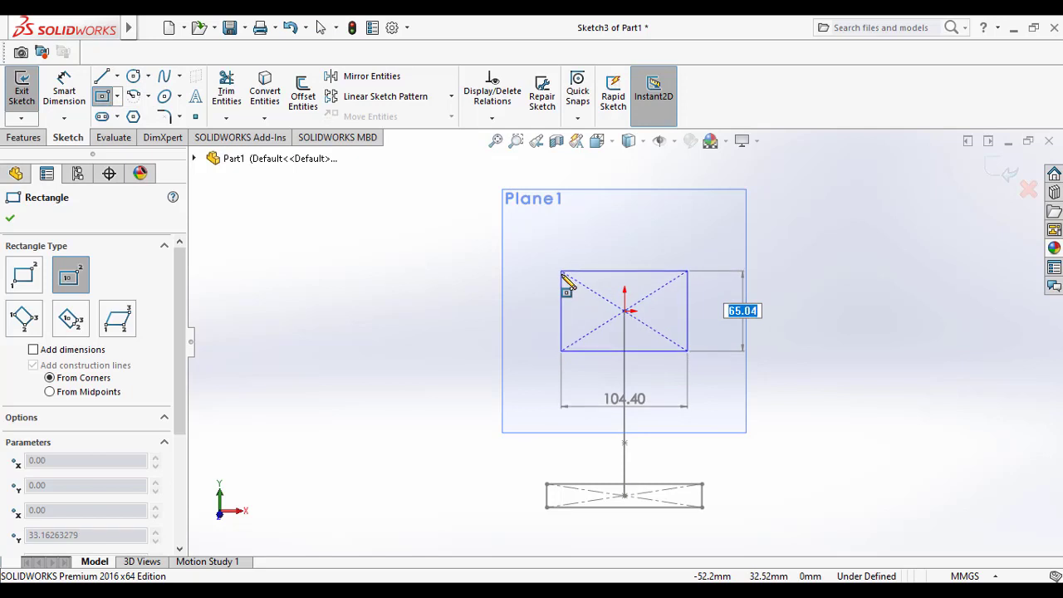
pyautogui.click(562, 278)
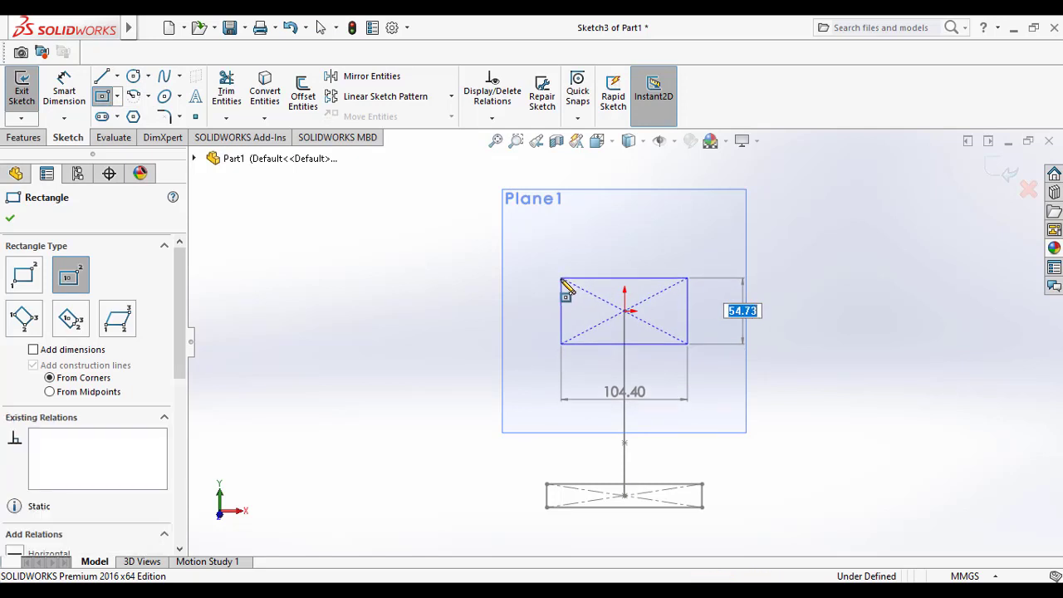
pyautogui.click(8, 217)
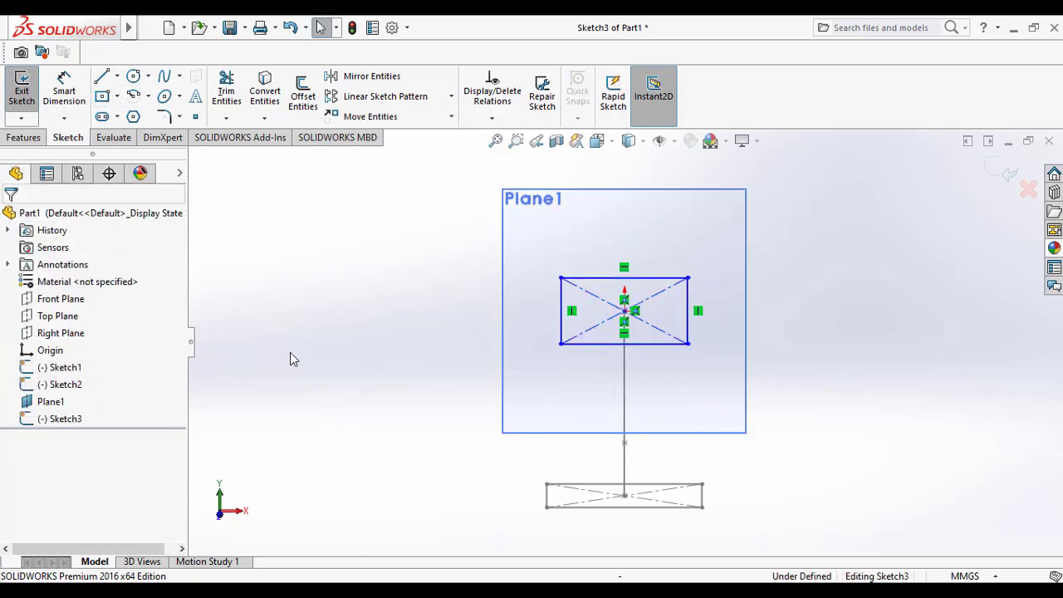
pyautogui.moveTo(392, 356)
pyautogui.mouseDown(button='middle')
pyautogui.moveTo(321, 363)
pyautogui.moveTo(342, 385)
pyautogui.mouseUp(button='middle')
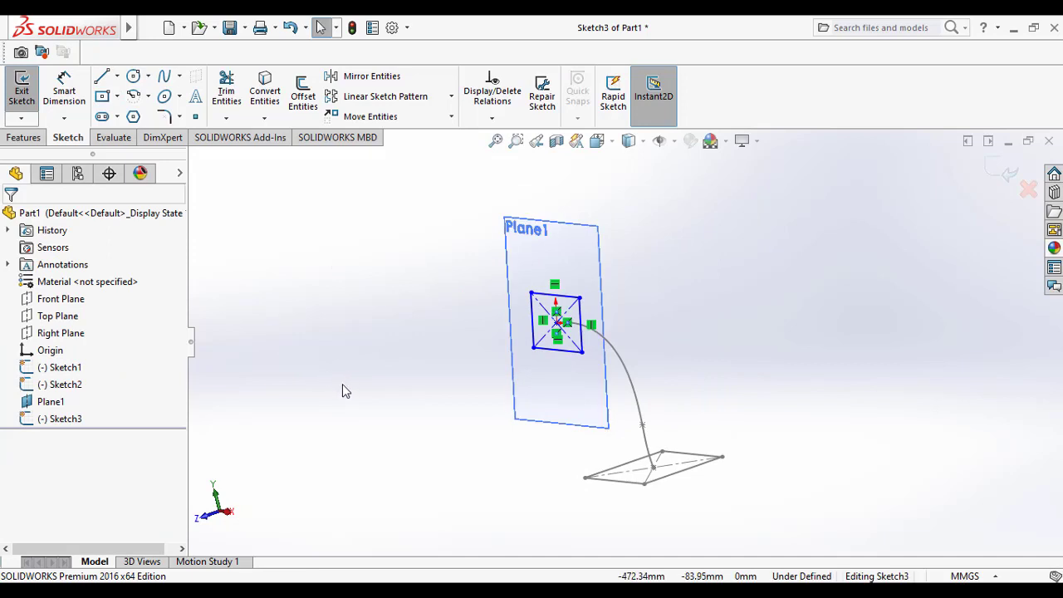
pyautogui.hotkey('ctrl', 'b')
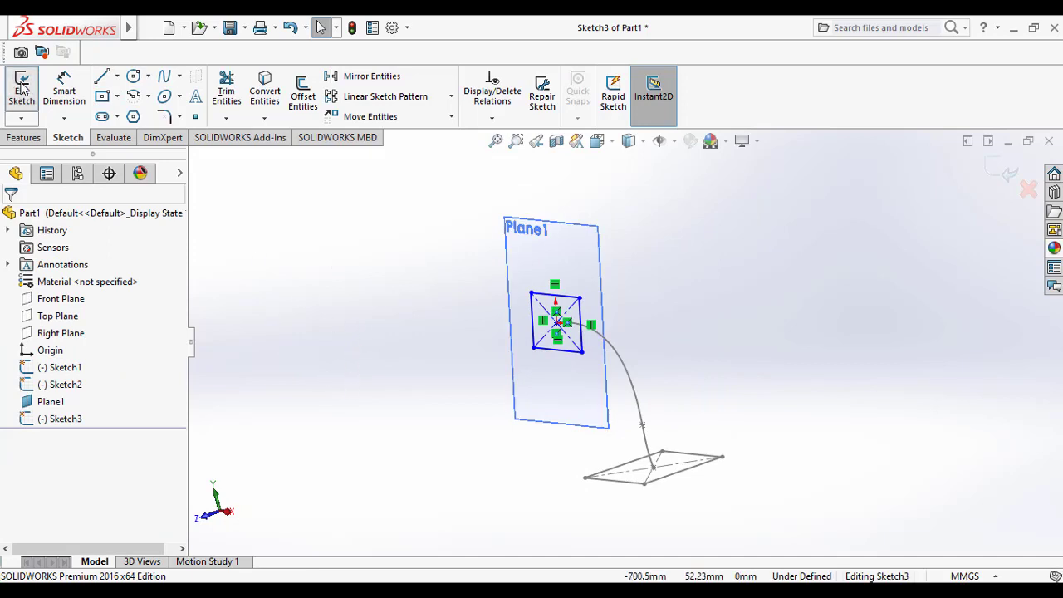
# Hide Plane1 and return the model to a trimetric view
pyautogui.rightClick(49, 402)
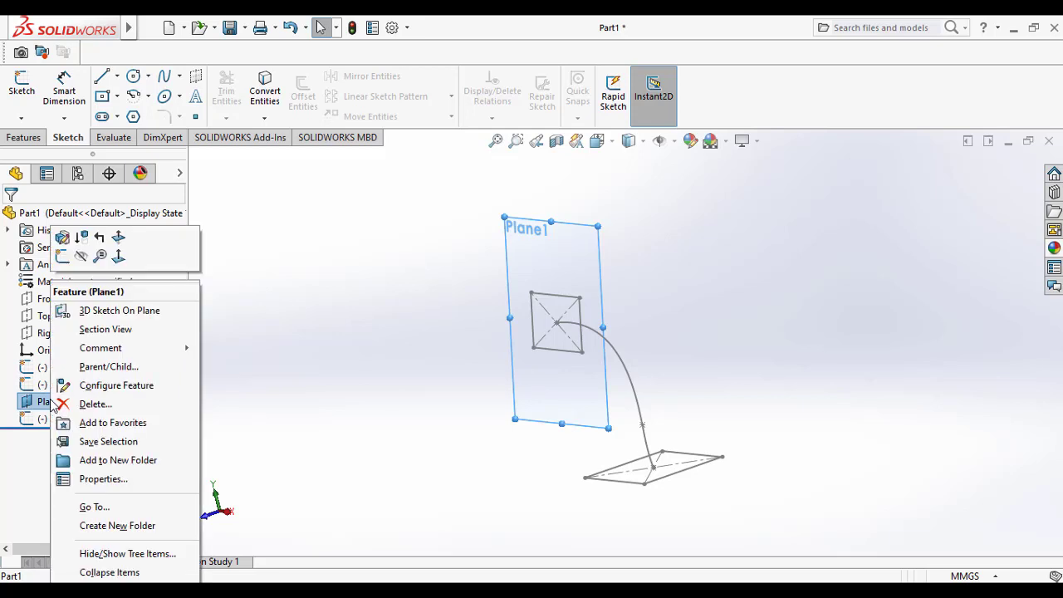
pyautogui.click(81, 232)
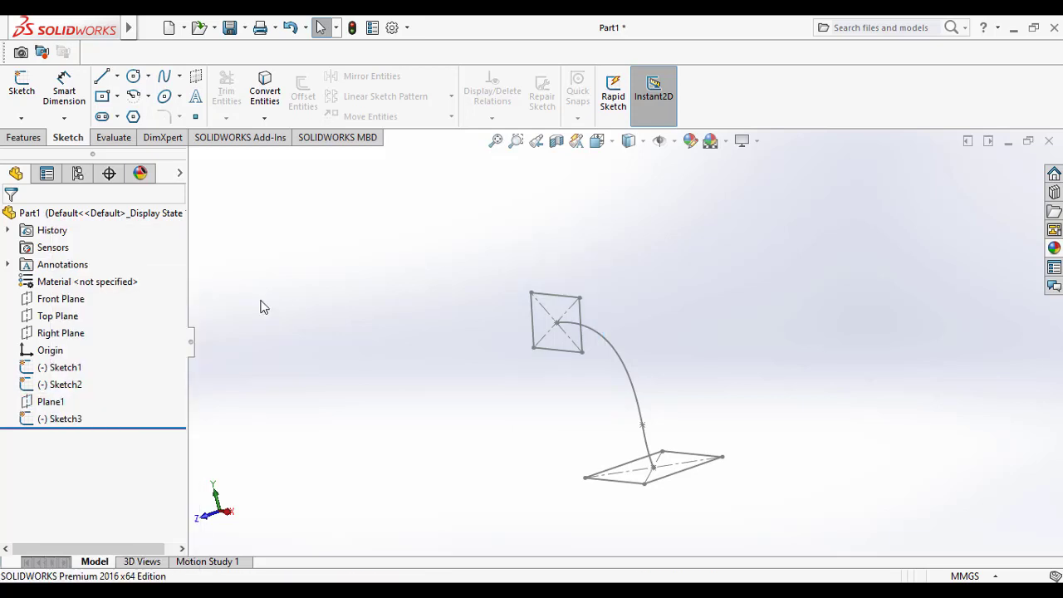
pyautogui.click(597, 140)
pyautogui.click(686, 227)
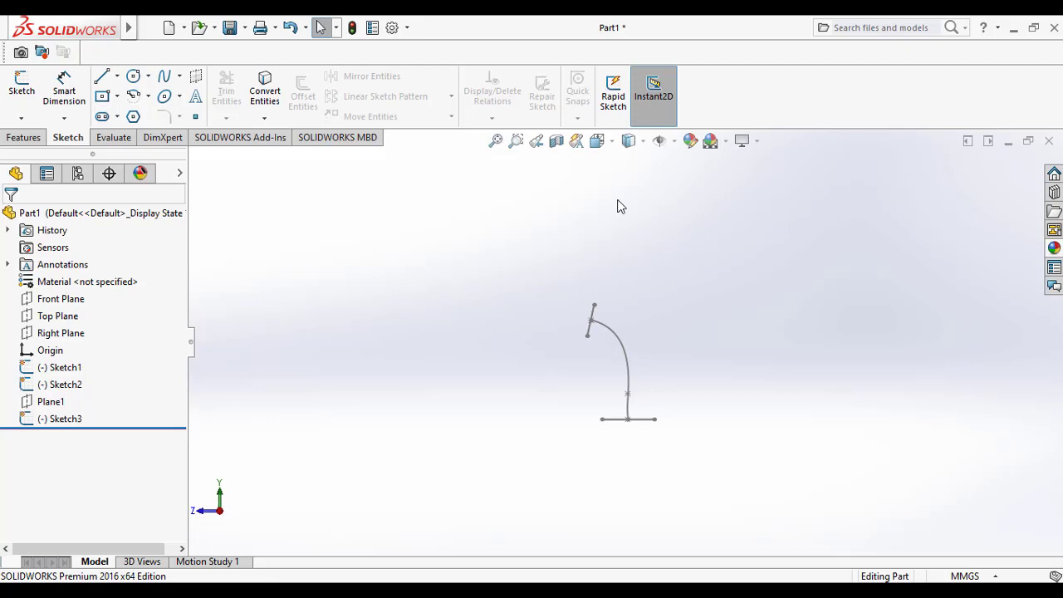
pyautogui.click(603, 147)
pyautogui.click(685, 186)
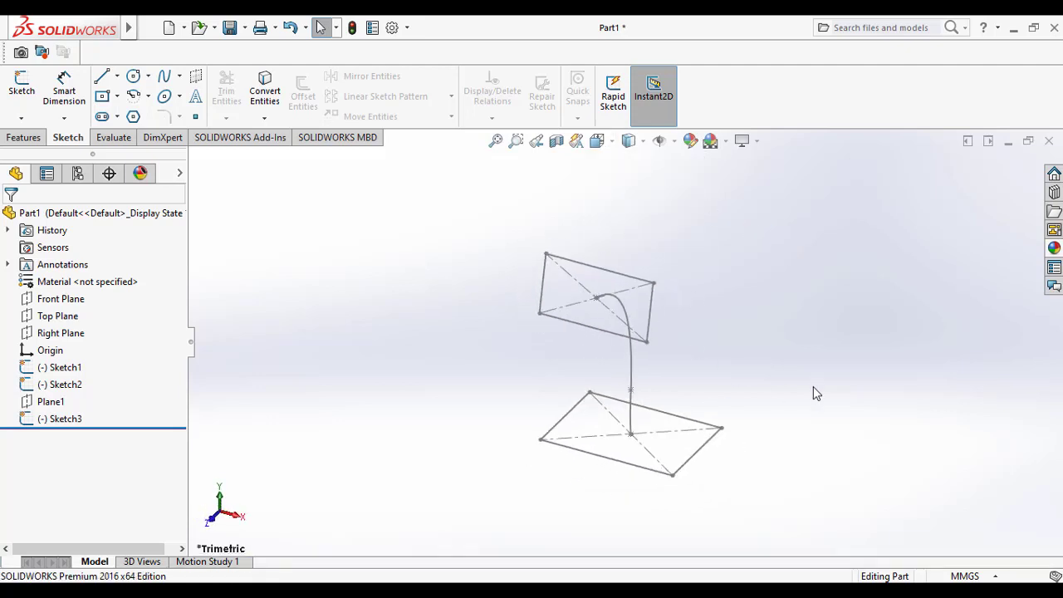
pyautogui.click(33, 142)
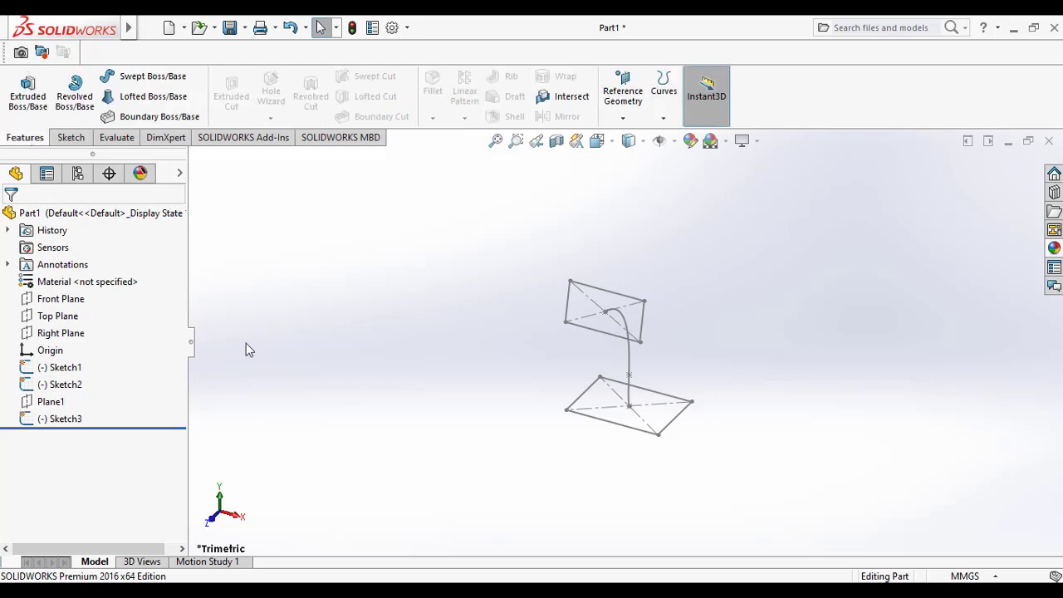
# Start a Lofted Boss/Base with Sketch1 and Sketch3 as its profiles
pyautogui.click(141, 100)
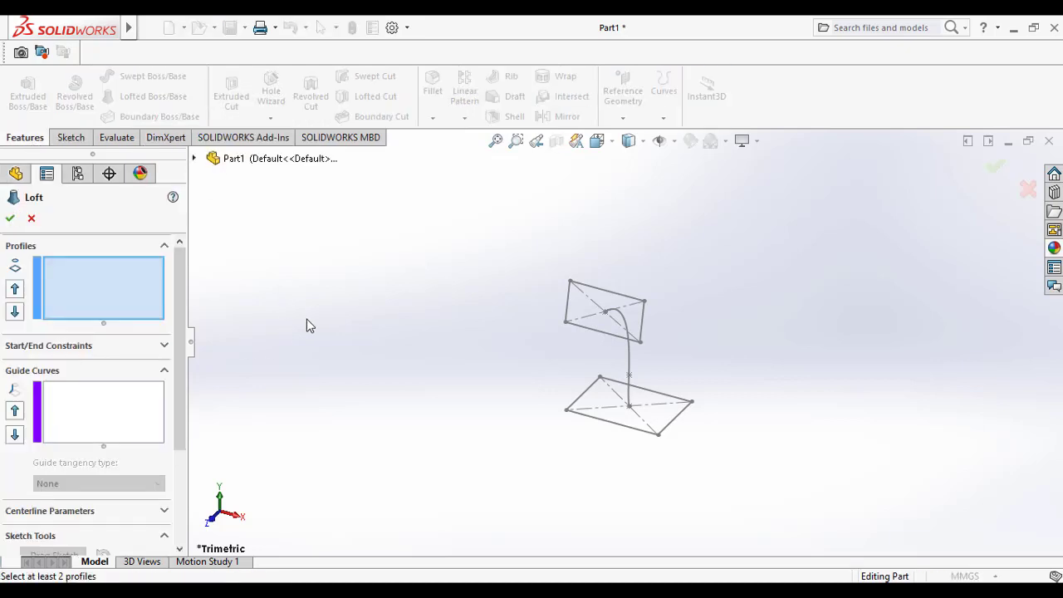
pyautogui.click(195, 159)
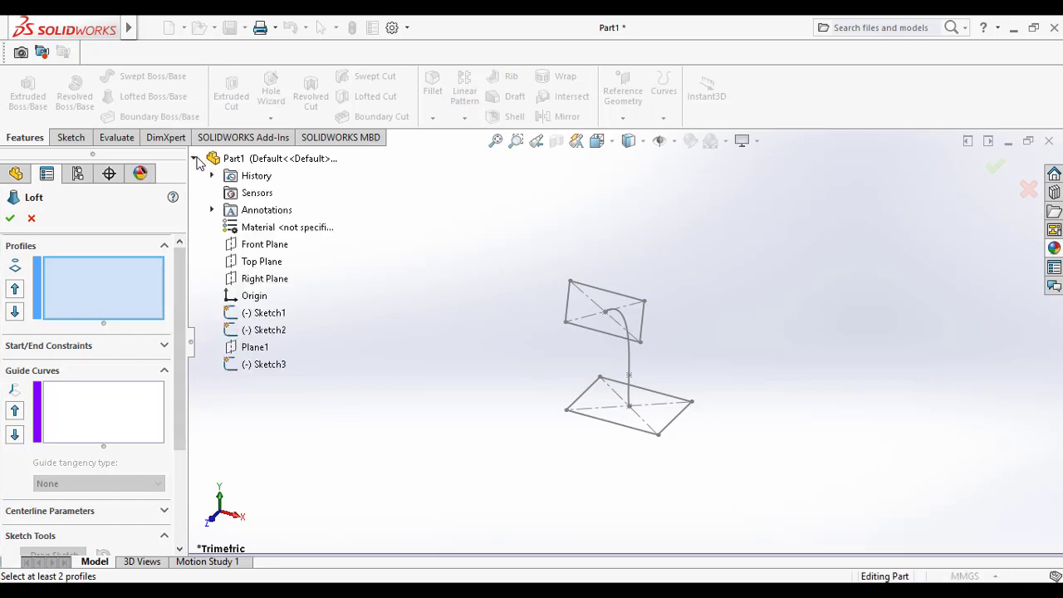
pyautogui.click(274, 316)
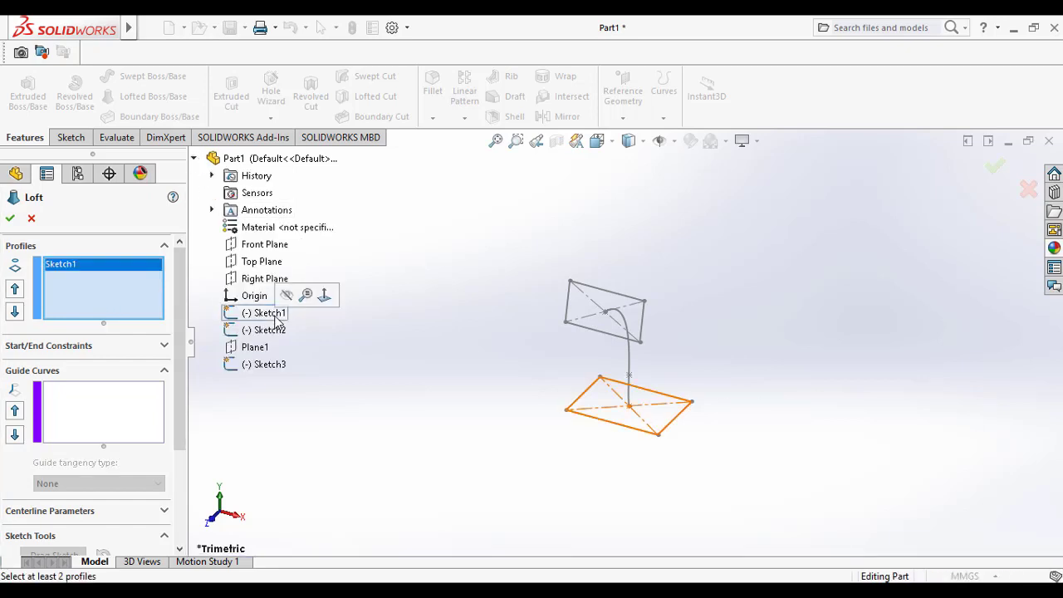
pyautogui.click(272, 366)
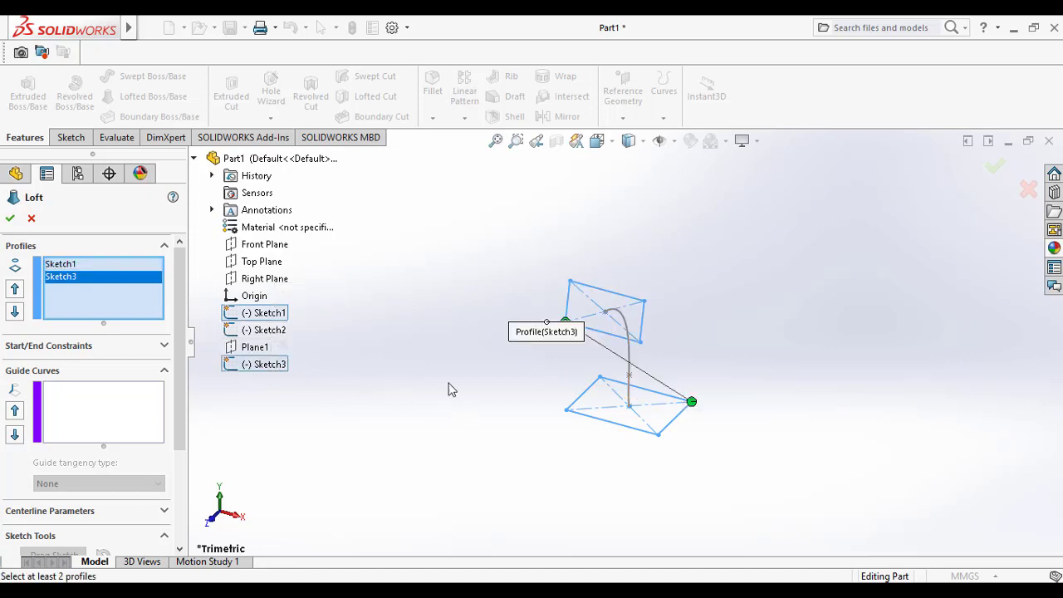
# Drag the loft connector onto Sketch3's matching corner so the preview joins corresponding vertices
pyautogui.moveTo(754, 328); pyautogui.dragTo(588, 347, button='middle')
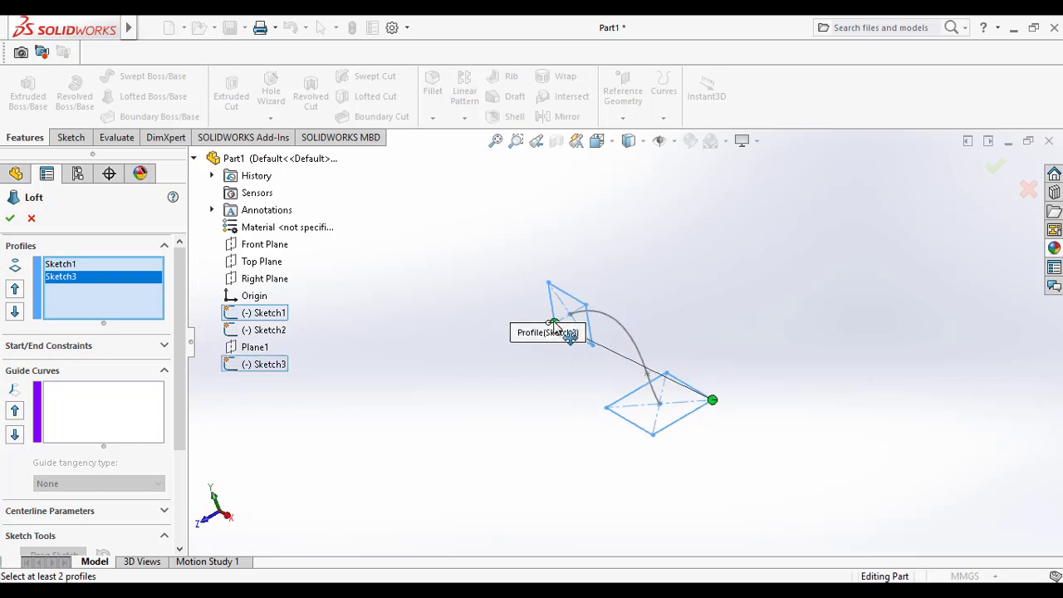
pyautogui.moveTo(570, 332)
pyautogui.mouseDown()
pyautogui.moveTo(599, 342)
pyautogui.moveTo(636, 319)
pyautogui.moveTo(622, 370)
pyautogui.moveTo(584, 333)
pyautogui.mouseUp()
pyautogui.moveTo(551, 289); pyautogui.dragTo(587, 331)
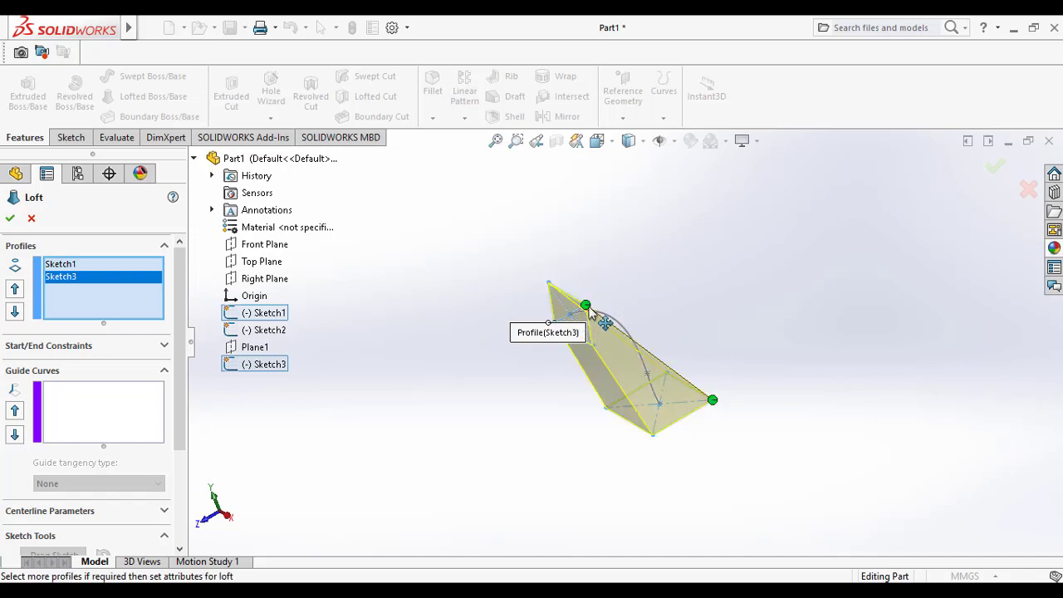
pyautogui.moveTo(812, 297); pyautogui.dragTo(715, 307, button='middle')
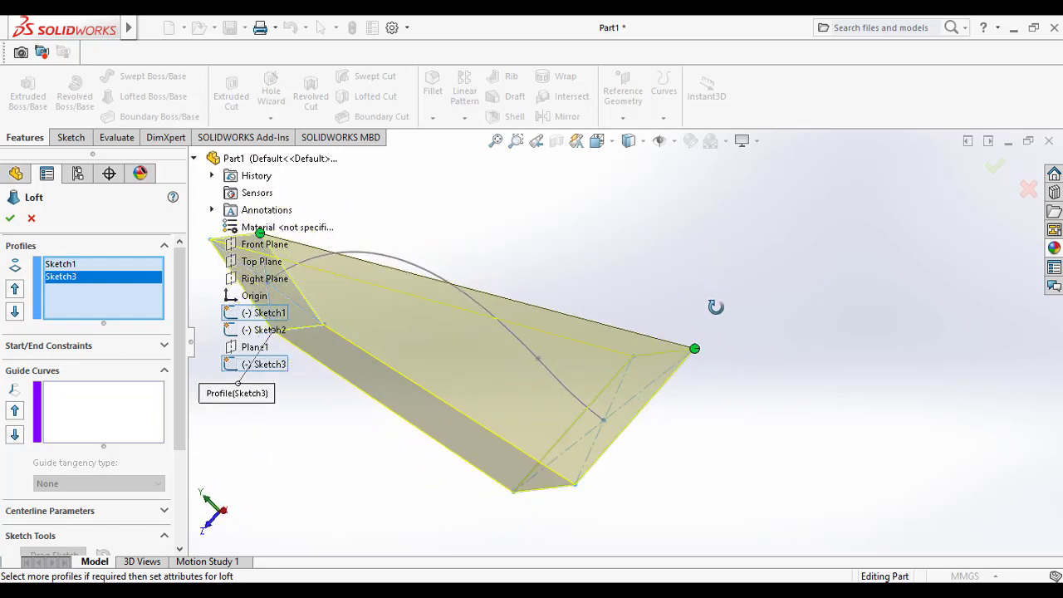
pyautogui.click(163, 372)
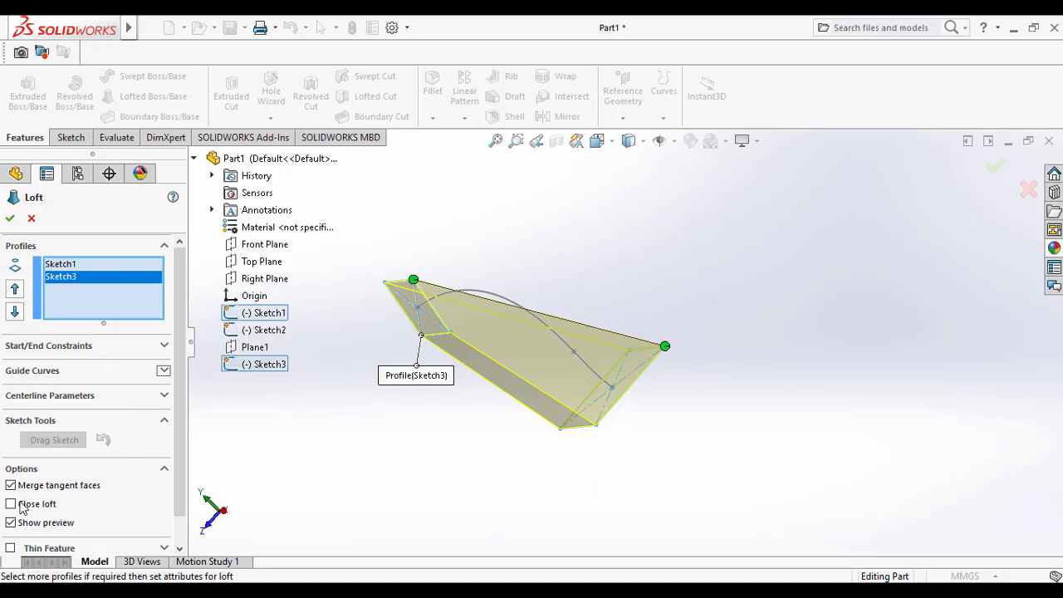
# Set Sketch2 as the loft's centerline so the preview curves along the spline
pyautogui.click(163, 395)
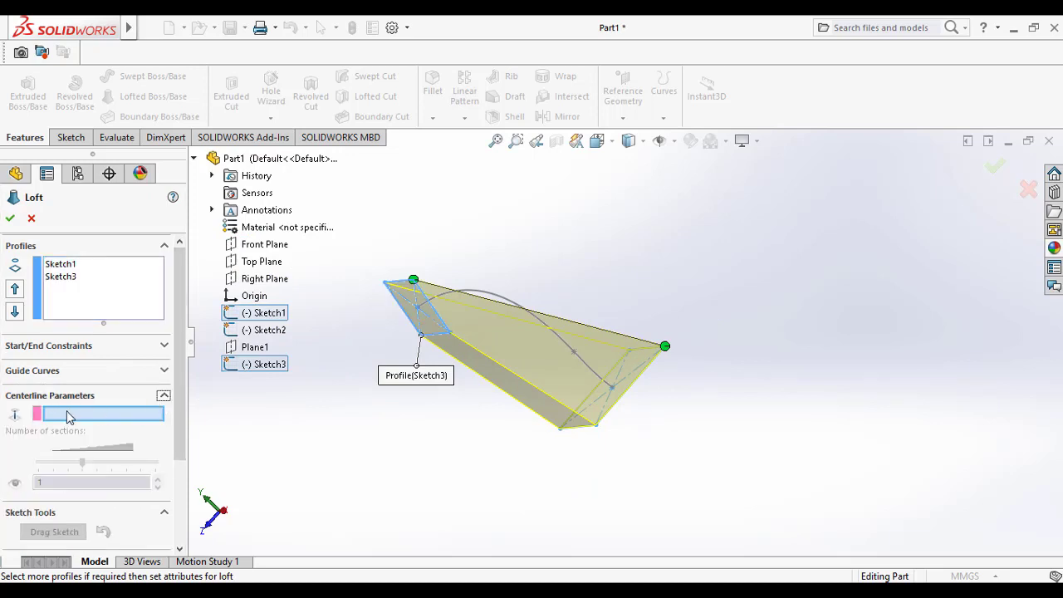
pyautogui.click(260, 333)
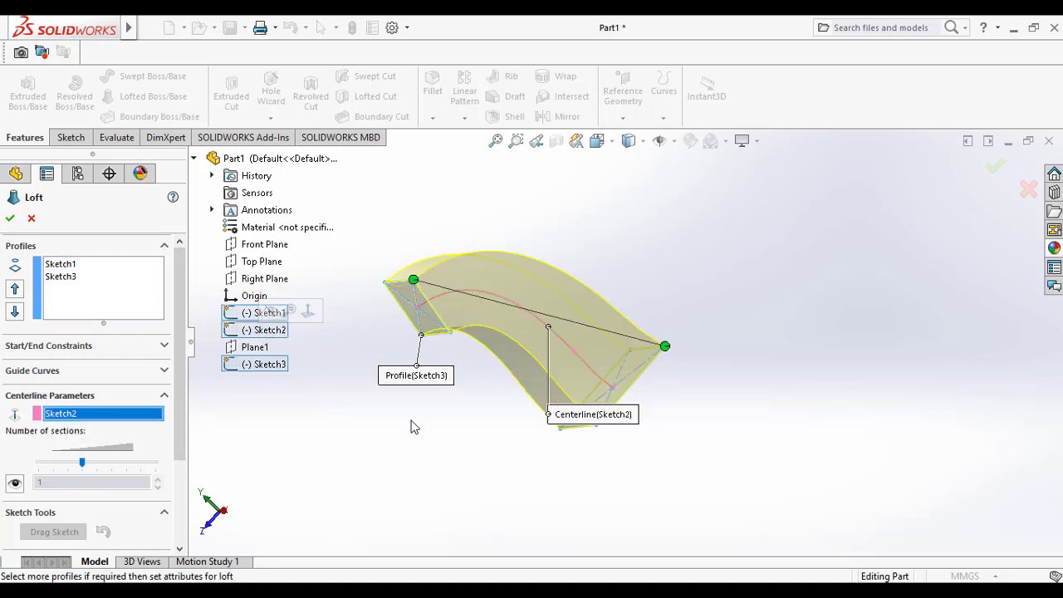
pyautogui.moveTo(521, 436); pyautogui.dragTo(477, 308, button='middle')
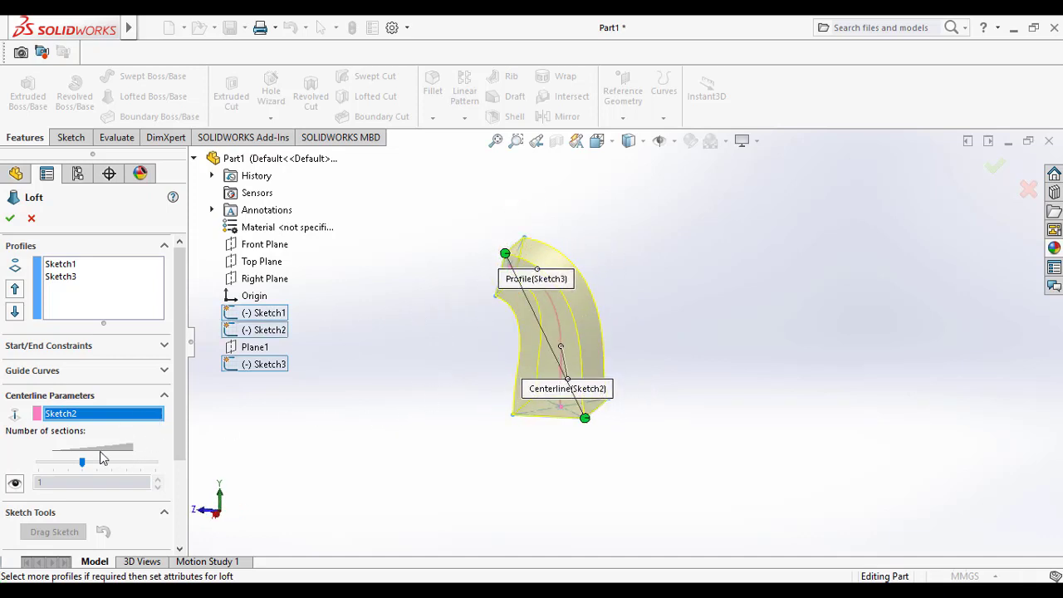
# Nudge the Number of sections slider and turn on Show Sections in Centerline Parameters
pyautogui.scroll(-3, 83, 469)
pyautogui.scroll(3, 89, 473)
pyautogui.click(89, 463)
pyautogui.moveTo(103, 466); pyautogui.dragTo(88, 463)
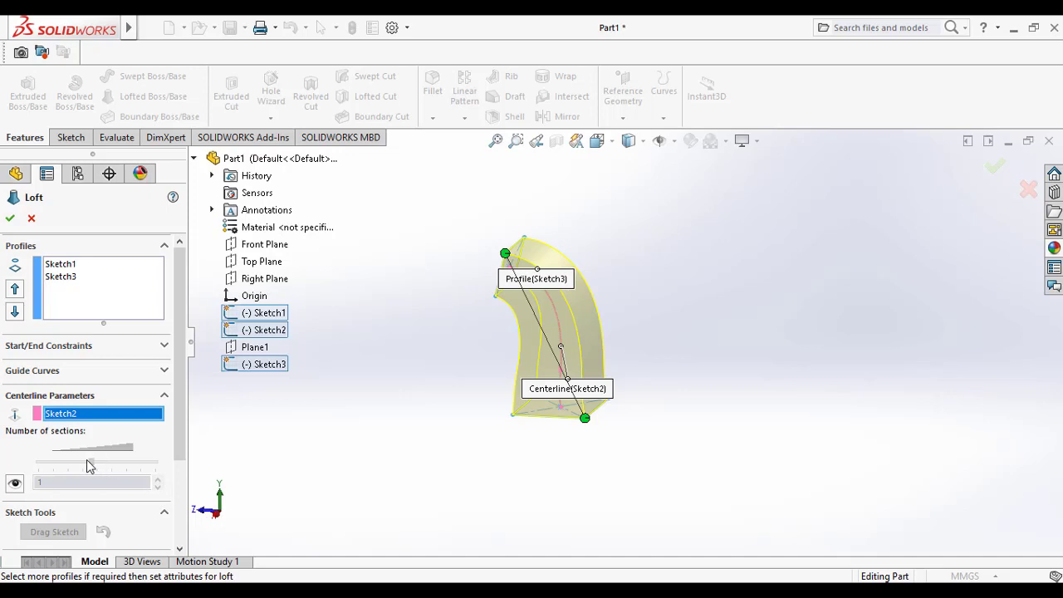
pyautogui.click(15, 482)
# Step the number of loft sections up to 9 with the spin arrow
pyautogui.click(159, 479)
pyautogui.click(159, 479)
pyautogui.click(159, 480)
pyautogui.click(159, 479)
pyautogui.click(158, 479)
pyautogui.click(159, 480)
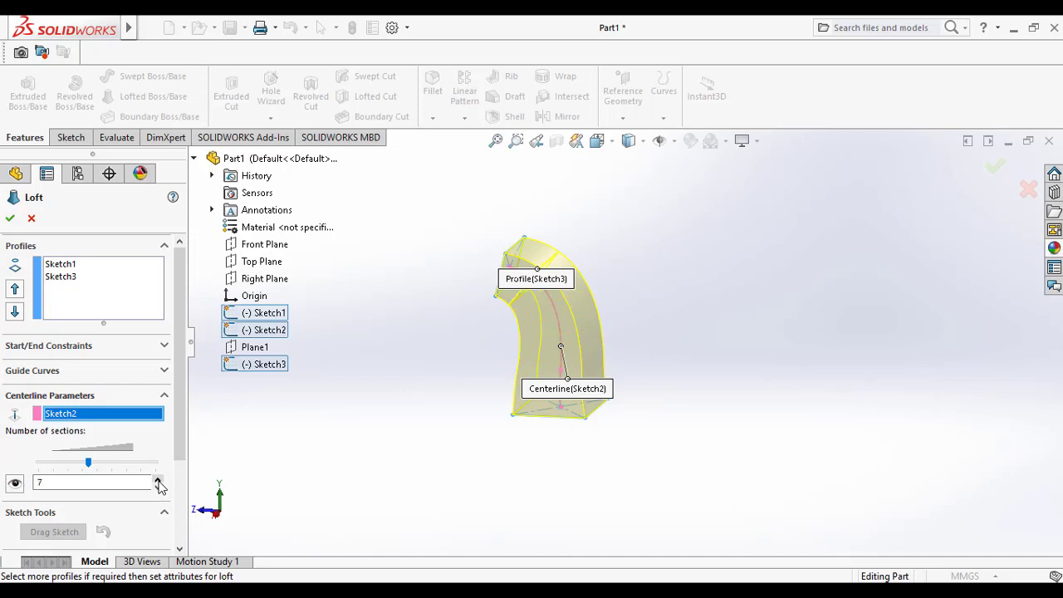
pyautogui.click(158, 479)
# Adjust the section count down to 4 and back up, settling on 9 sections
pyautogui.click(157, 490)
pyautogui.click(158, 489)
pyautogui.click(158, 489)
pyautogui.click(158, 490)
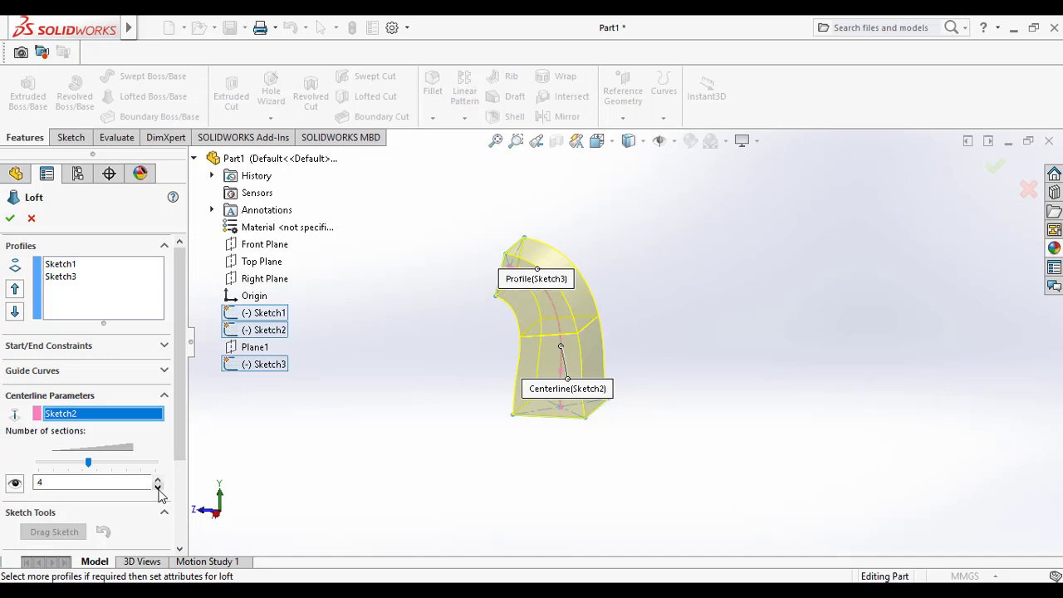
pyautogui.click(92, 480)
pyautogui.moveTo(90, 467); pyautogui.dragTo(127, 462)
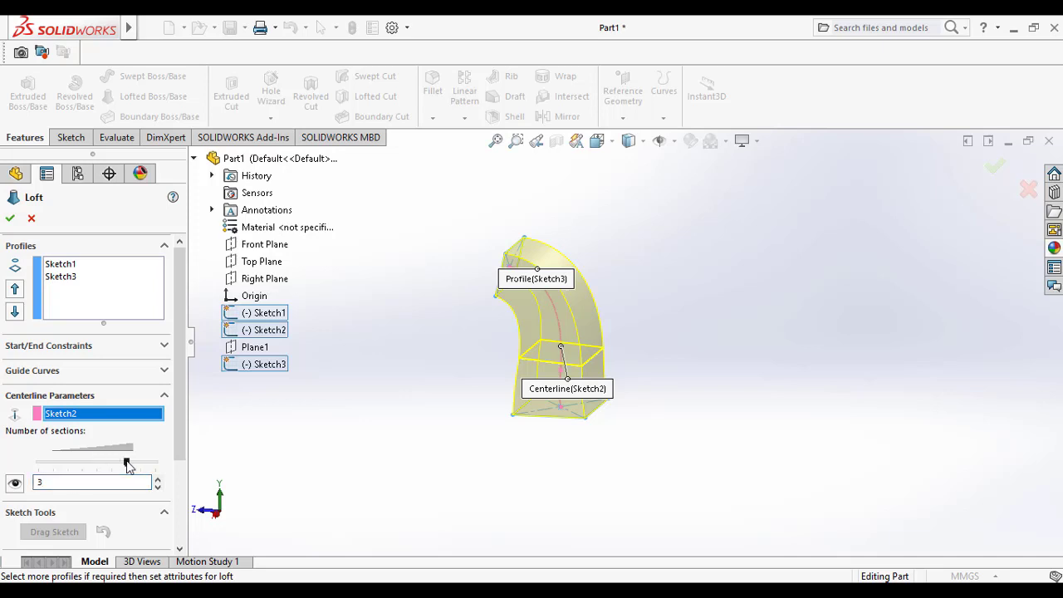
pyautogui.click(157, 480)
pyautogui.click(158, 480)
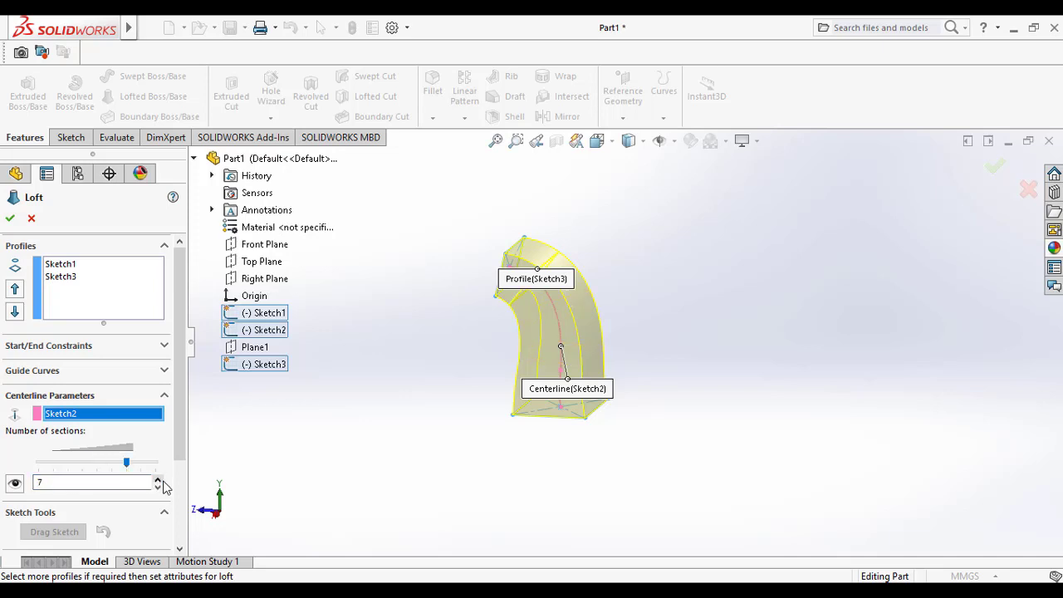
pyautogui.moveTo(126, 463); pyautogui.dragTo(87, 472)
pyautogui.scroll(-3, 103, 440)
pyautogui.scroll(3, 103, 438)
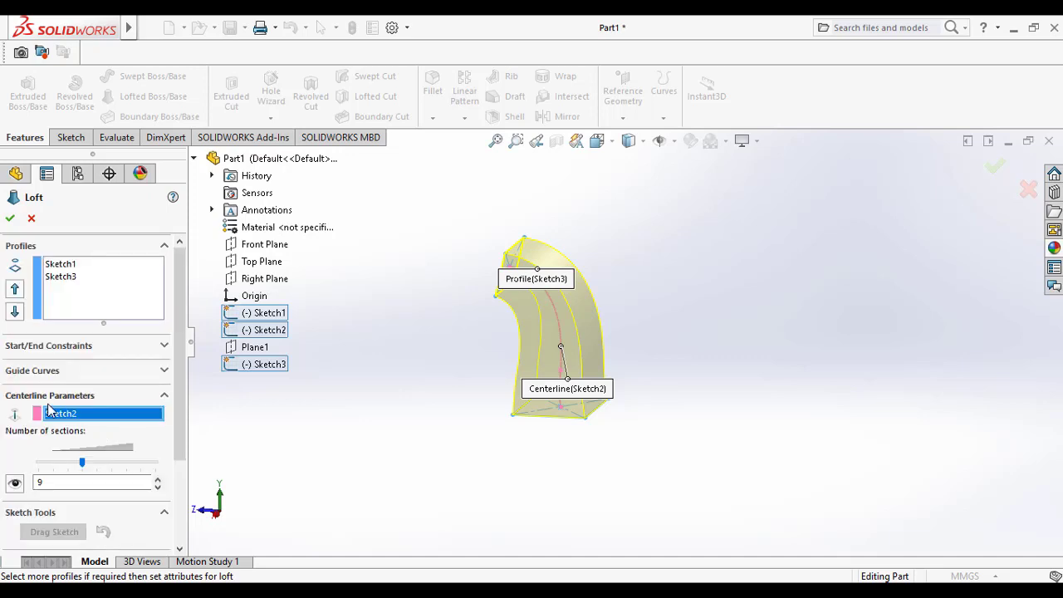